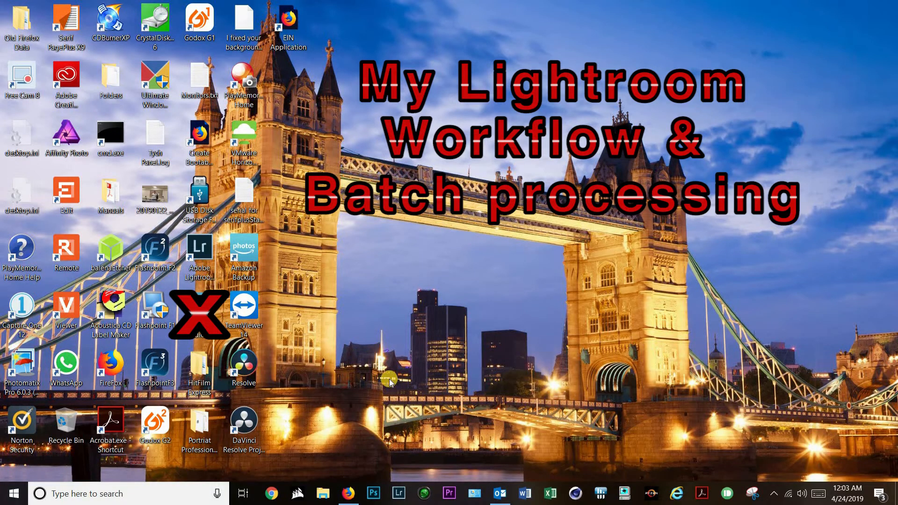
# - Switch to Lightroom Classic to work on the photo catalog
pyautogui.click(400, 494)
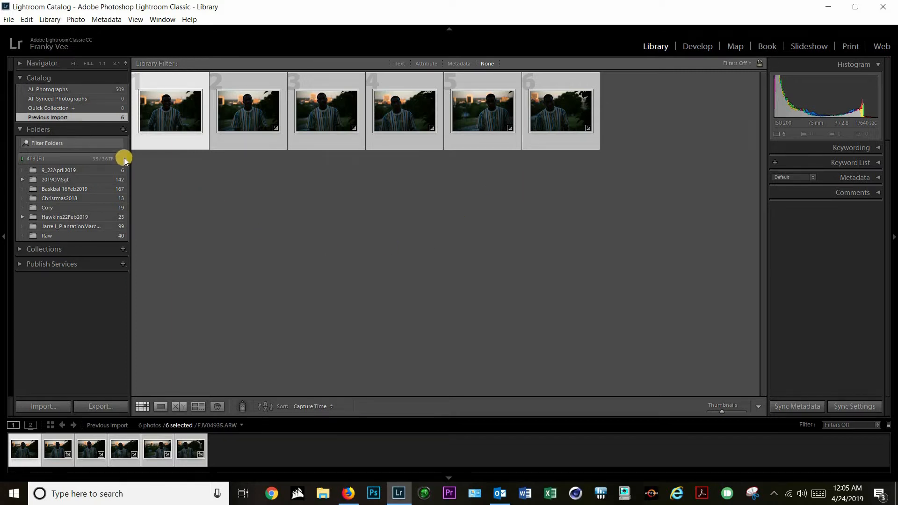
# - Examine the photos available for import from the 9_22April2019 folder on the 4TB drive, and cancel the import
pyautogui.click(9, 20)
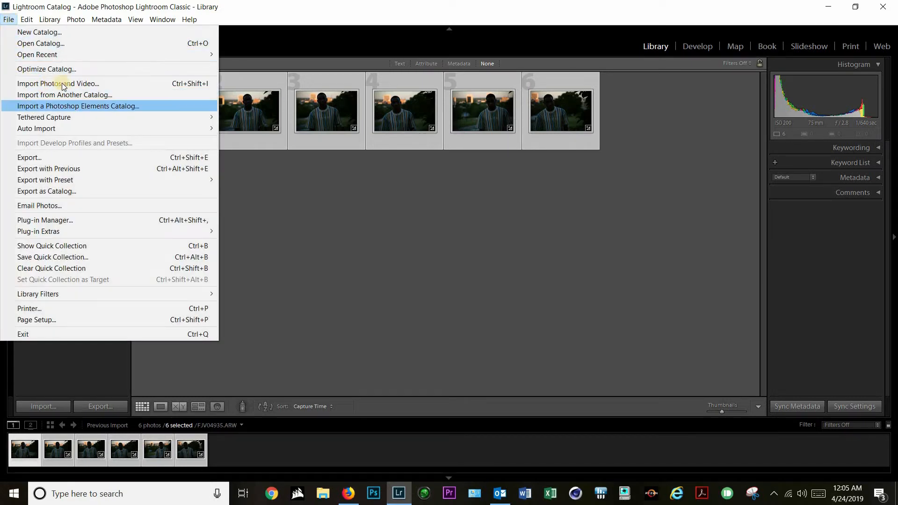
pyautogui.click(36, 85)
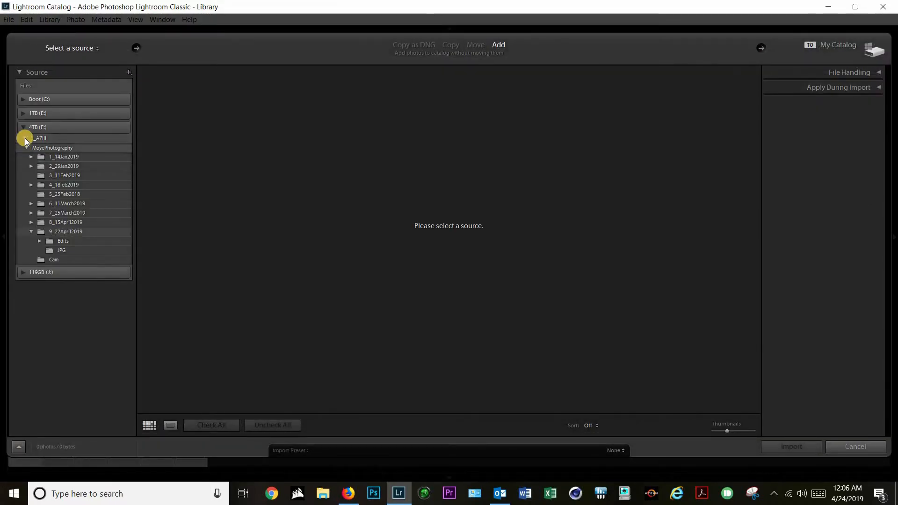
pyautogui.click(56, 233)
pyautogui.scroll(-10, 725, 206)
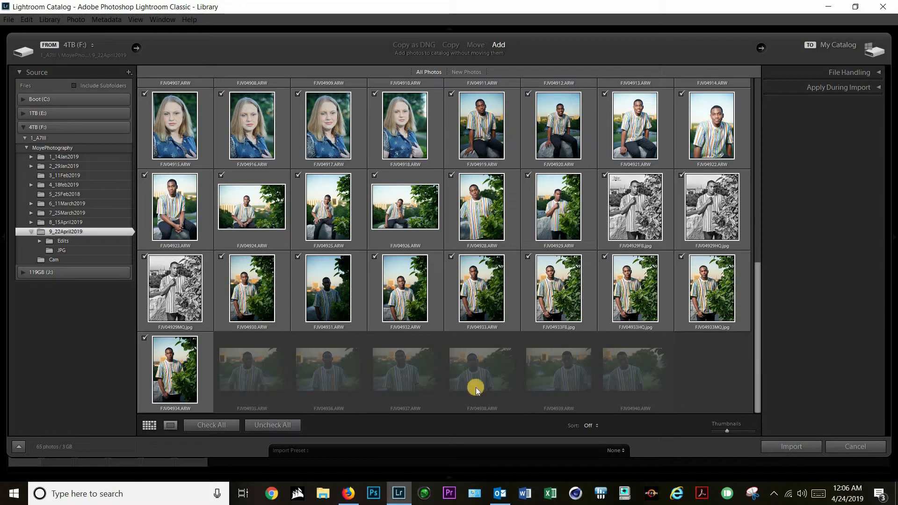
pyautogui.click(846, 445)
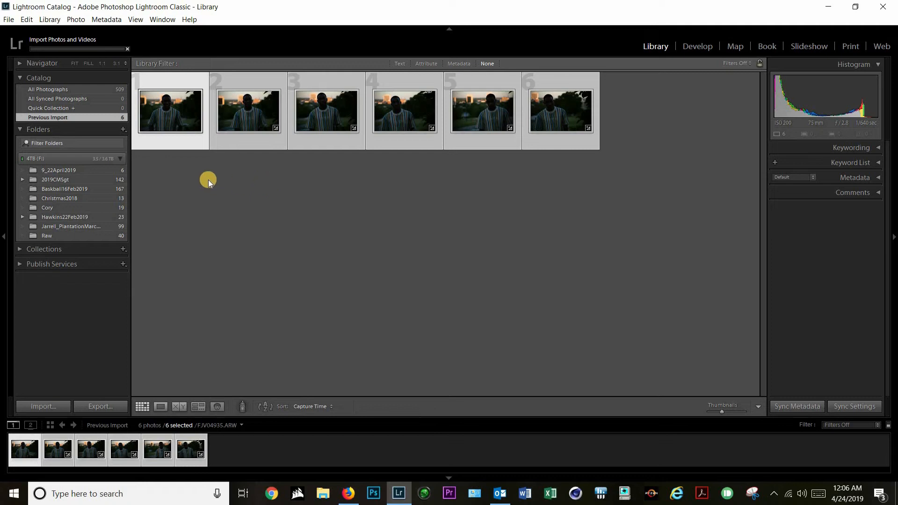
pyautogui.click(127, 49)
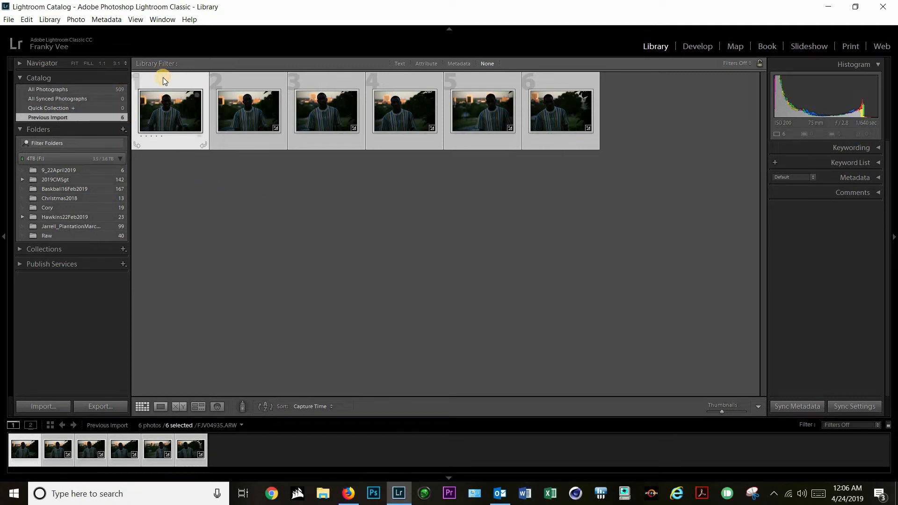
# - Open the first photo of the previous import in the Develop module and set its Exposure to +2.26
pyautogui.click(158, 81)
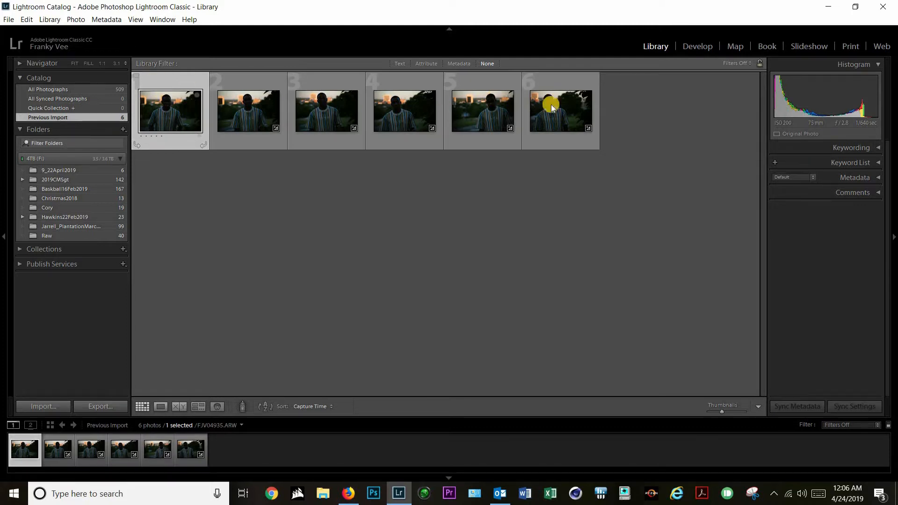
pyautogui.click(696, 46)
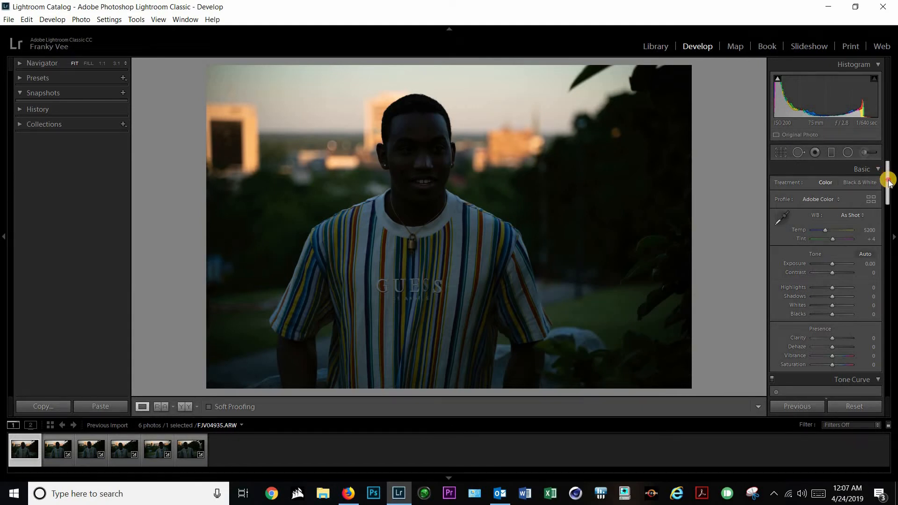
pyautogui.moveTo(889, 181); pyautogui.dragTo(889, 136)
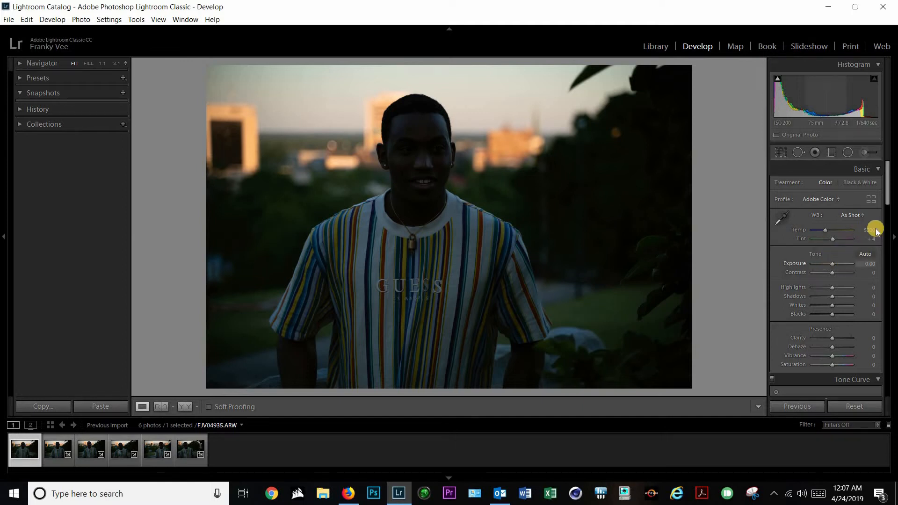
pyautogui.click(831, 263)
pyautogui.moveTo(835, 264)
pyautogui.mouseDown()
pyautogui.moveTo(842, 264)
pyautogui.moveTo(832, 275)
pyautogui.mouseUp()
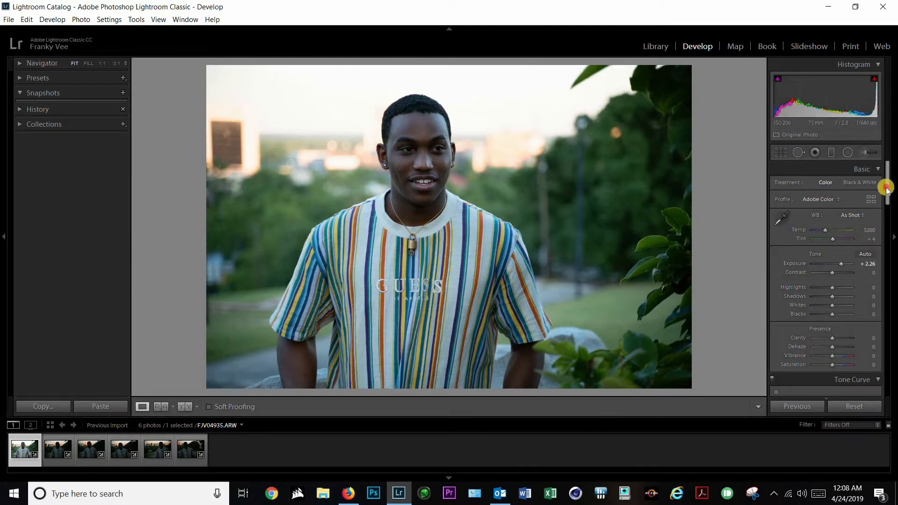
# - Set the portrait's Highlights to −95 and its Shadows to +69
pyautogui.moveTo(885, 187); pyautogui.dragTo(887, 211)
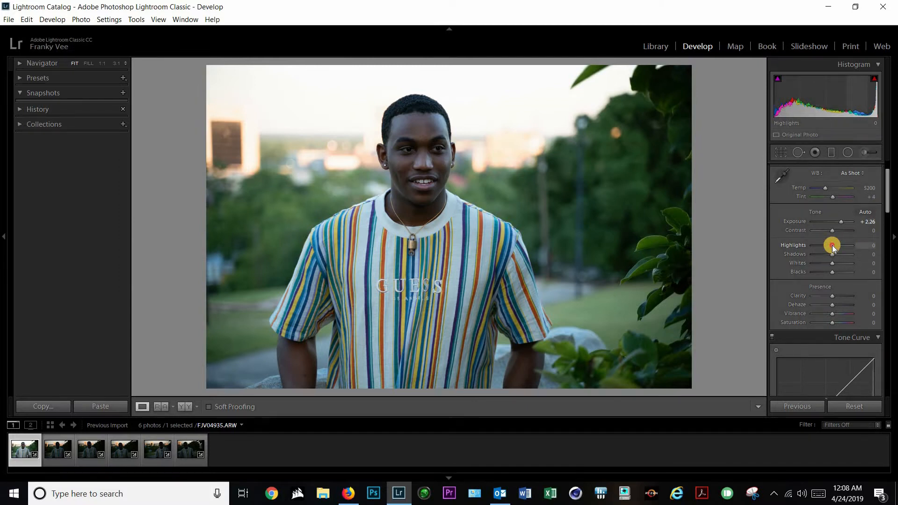
pyautogui.moveTo(828, 245)
pyautogui.mouseDown()
pyautogui.moveTo(807, 246)
pyautogui.moveTo(840, 245)
pyautogui.moveTo(807, 245)
pyautogui.moveTo(815, 249)
pyautogui.mouseUp()
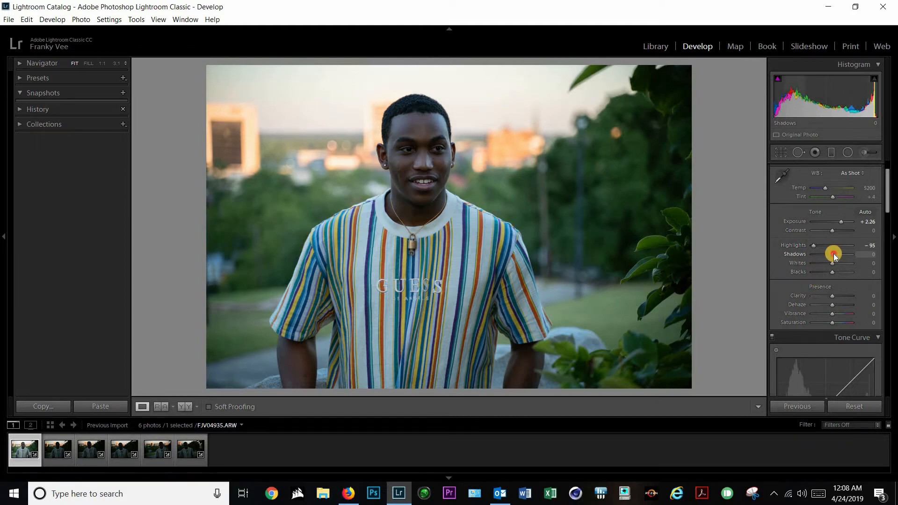
pyautogui.click(833, 254)
pyautogui.moveTo(838, 254); pyautogui.dragTo(844, 254)
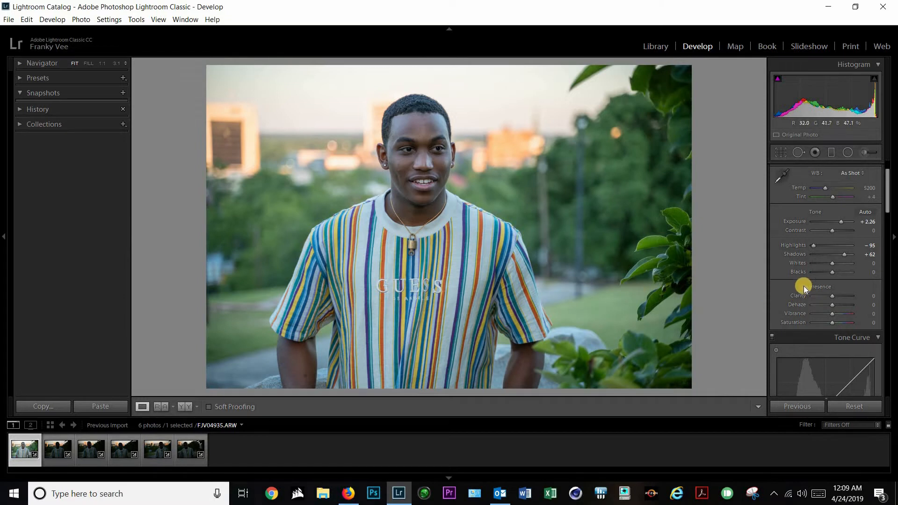
pyautogui.click(845, 255)
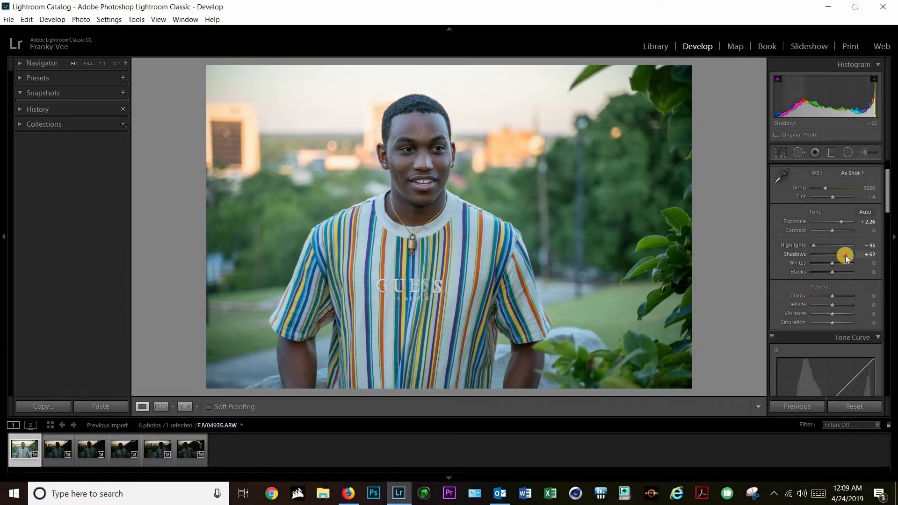
pyautogui.moveTo(846, 256); pyautogui.dragTo(846, 256)
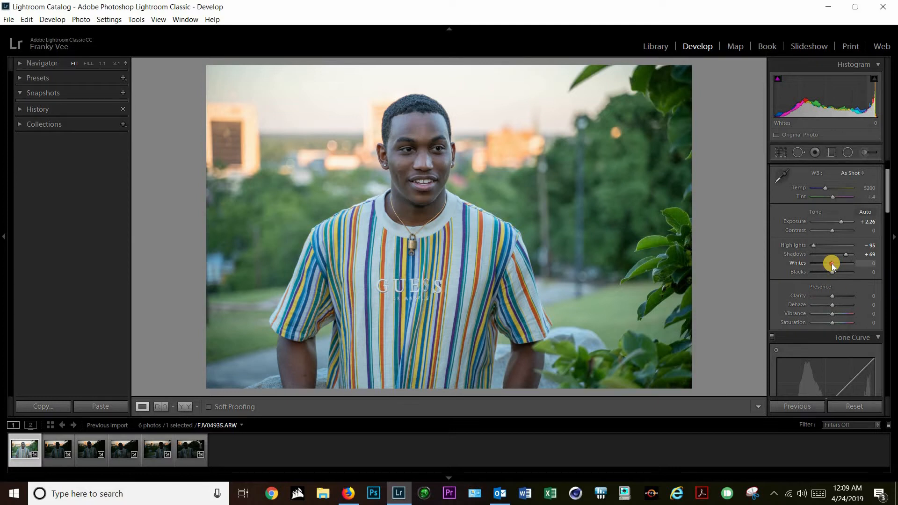
# - Set the Whites to +33, checking the highlight clipping preview while adjusting
pyautogui.keyDown('alt'); pyautogui.click(832, 263); pyautogui.keyUp('alt')
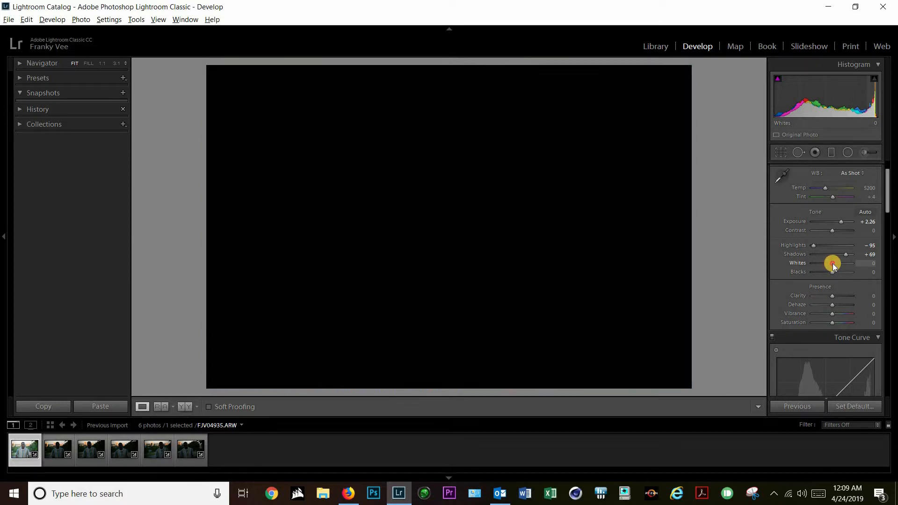
pyautogui.moveTo(833, 263); pyautogui.dragTo(839, 265)
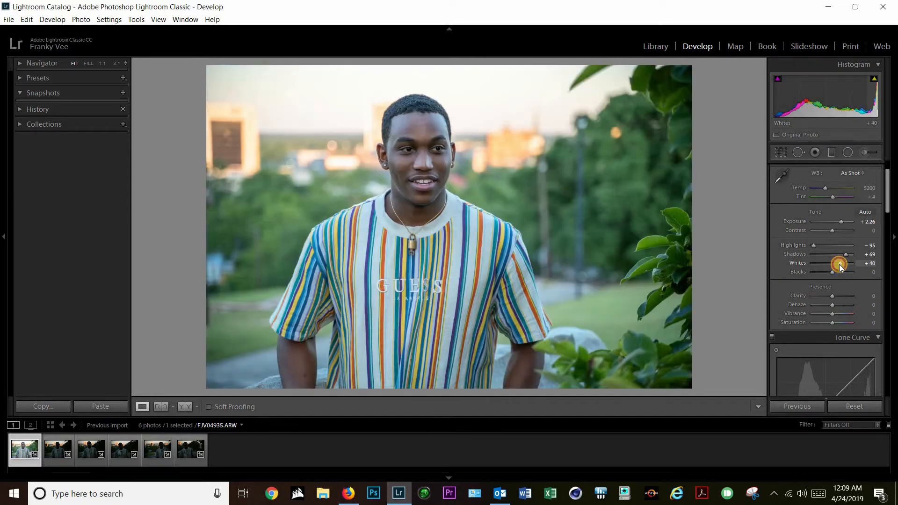
pyautogui.press('alt')
pyautogui.moveTo(839, 265); pyautogui.dragTo(838, 265)
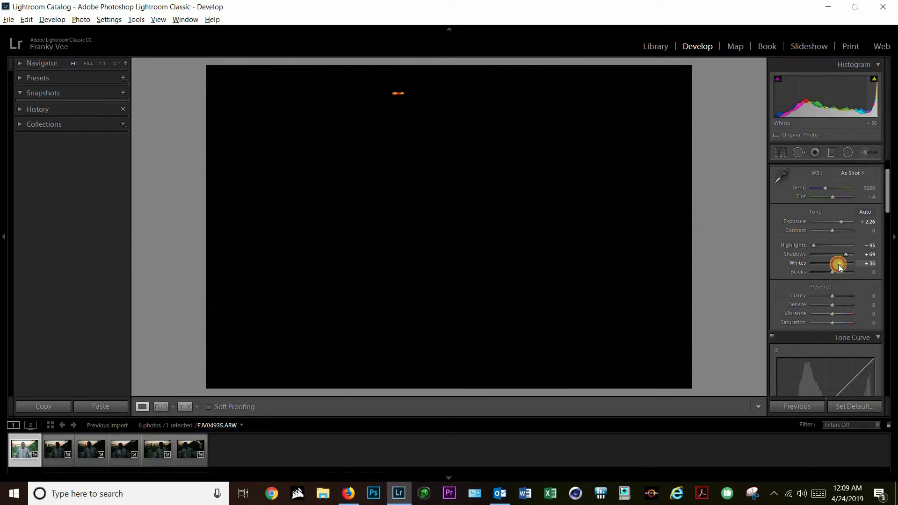
pyautogui.moveTo(838, 265); pyautogui.dragTo(838, 265)
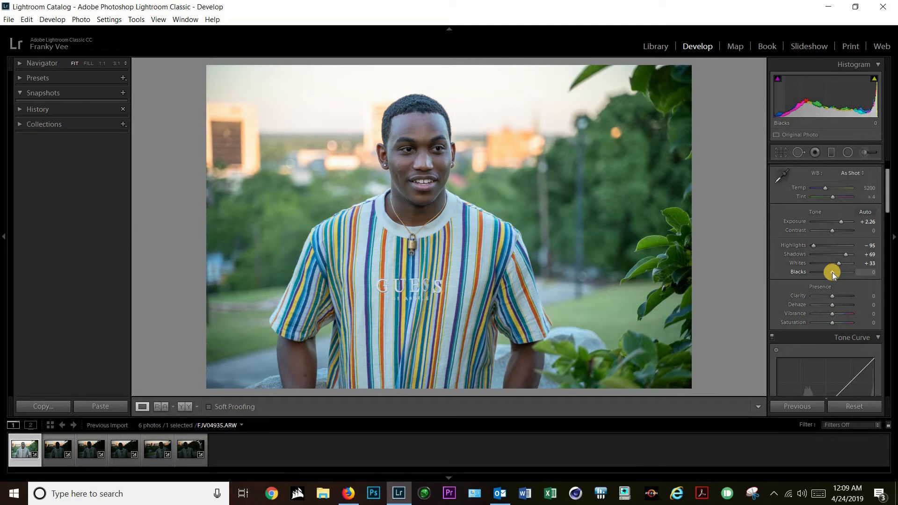
# - Set the Blacks to −36, checking the shadow clipping preview while adjusting
pyautogui.press('alt')
pyautogui.moveTo(832, 272); pyautogui.dragTo(825, 274)
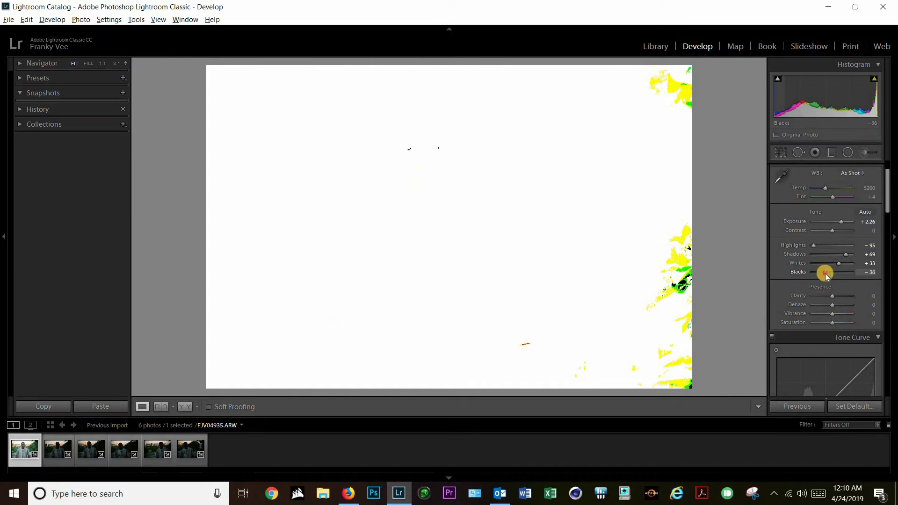
pyautogui.click(825, 274)
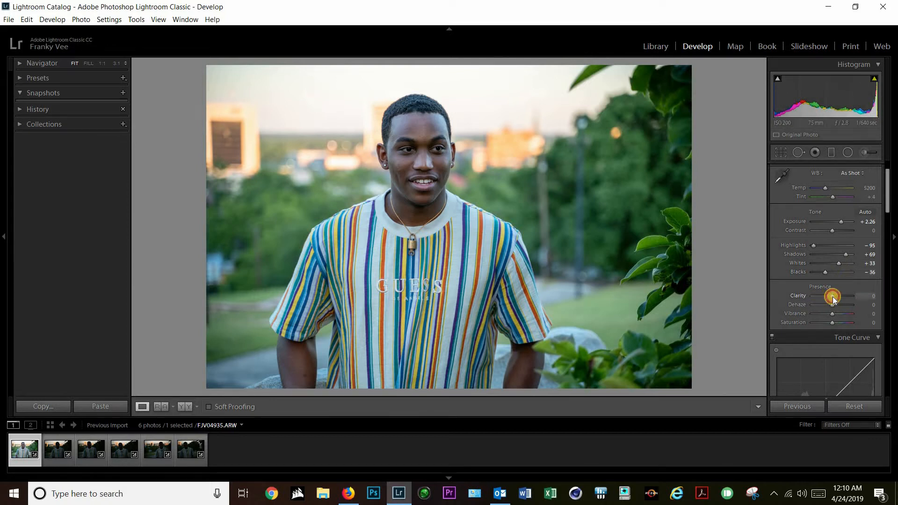
# - Set the portrait's Clarity to +5 and its Dehaze to +7
pyautogui.moveTo(833, 296); pyautogui.dragTo(835, 297)
pyautogui.moveTo(834, 296); pyautogui.dragTo(835, 296)
pyautogui.moveTo(833, 305); pyautogui.dragTo(833, 305)
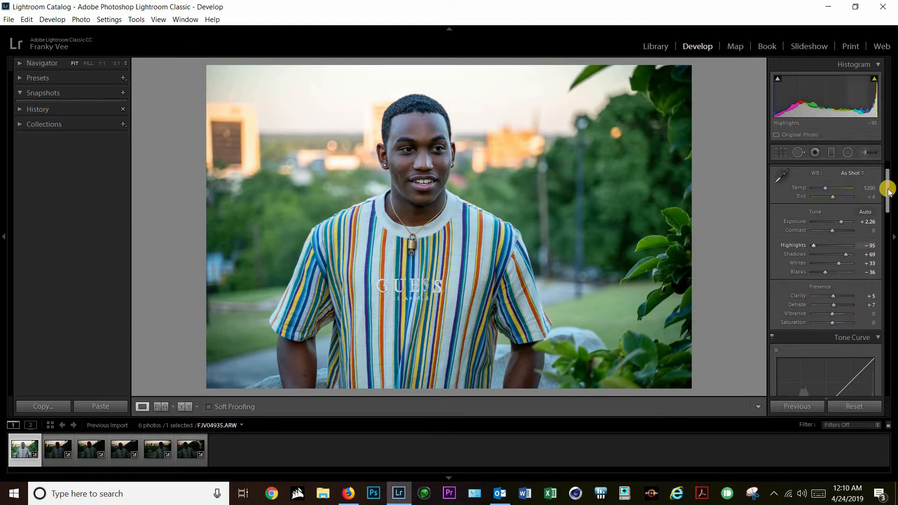
# - Try different HSL saturation values for green, blue and yellow, and reset them all to 0
pyautogui.moveTo(890, 209); pyautogui.dragTo(884, 251)
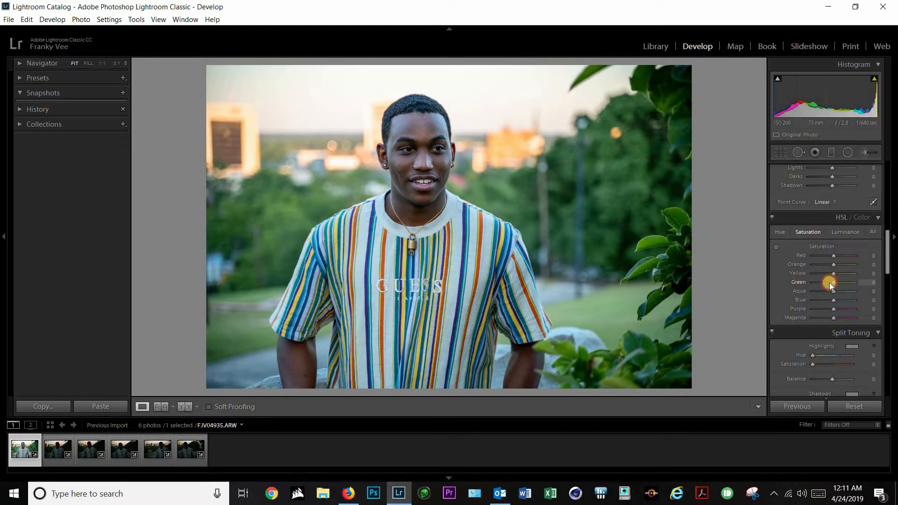
pyautogui.moveTo(831, 286); pyautogui.dragTo(804, 287)
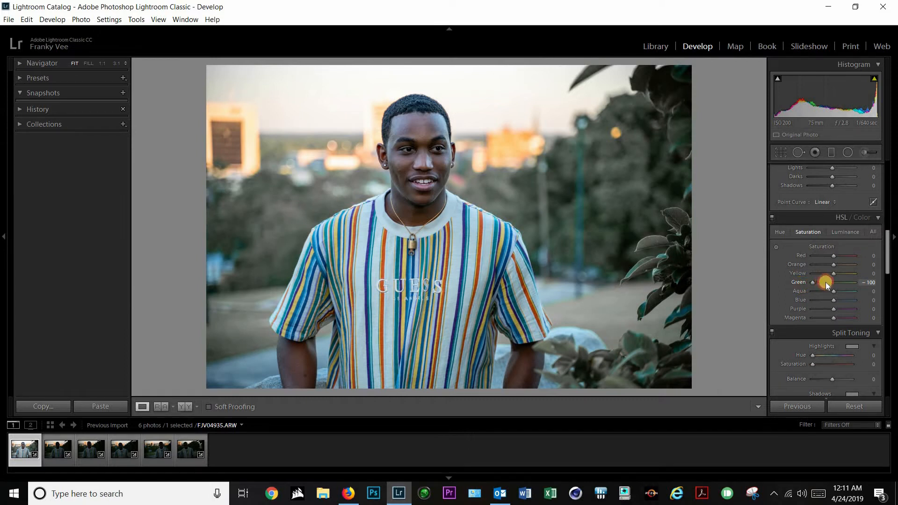
pyautogui.moveTo(826, 283); pyautogui.dragTo(834, 283)
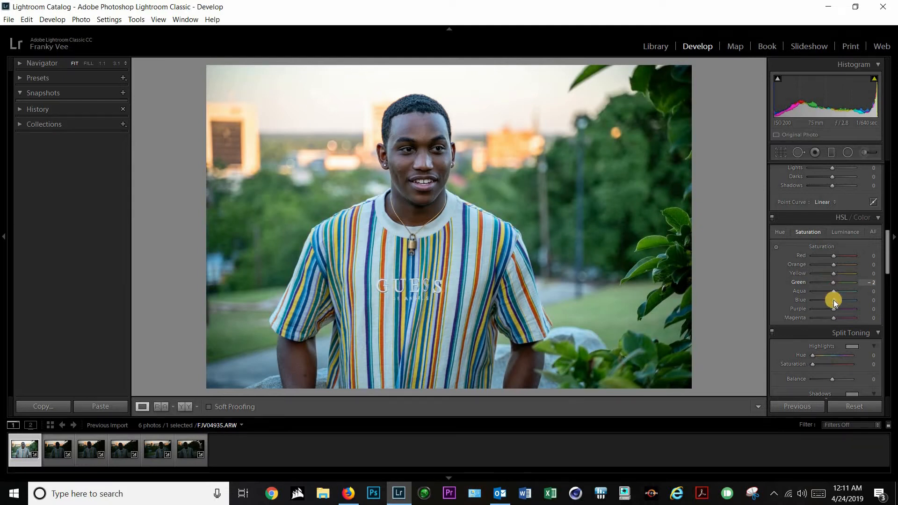
pyautogui.moveTo(834, 302)
pyautogui.mouseDown()
pyautogui.moveTo(796, 303)
pyautogui.moveTo(837, 302)
pyautogui.mouseUp()
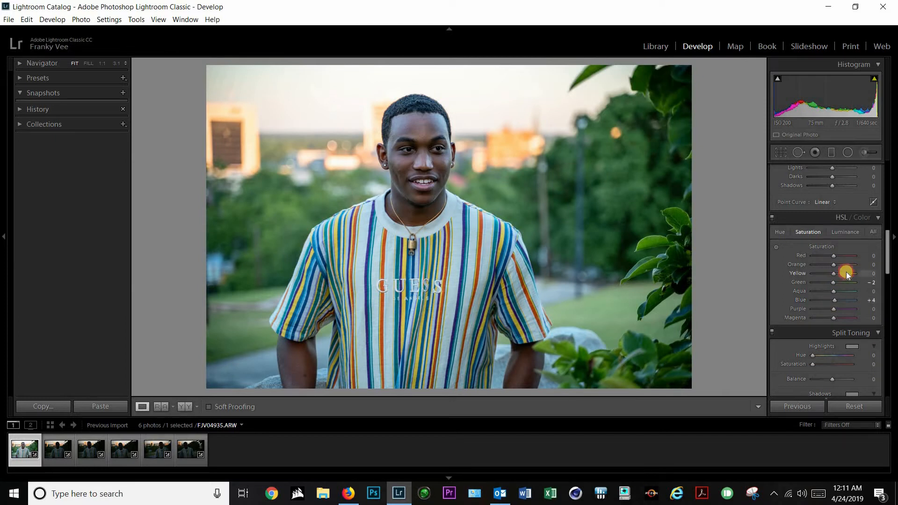
pyautogui.click(860, 271)
pyautogui.moveTo(860, 271); pyautogui.dragTo(834, 276)
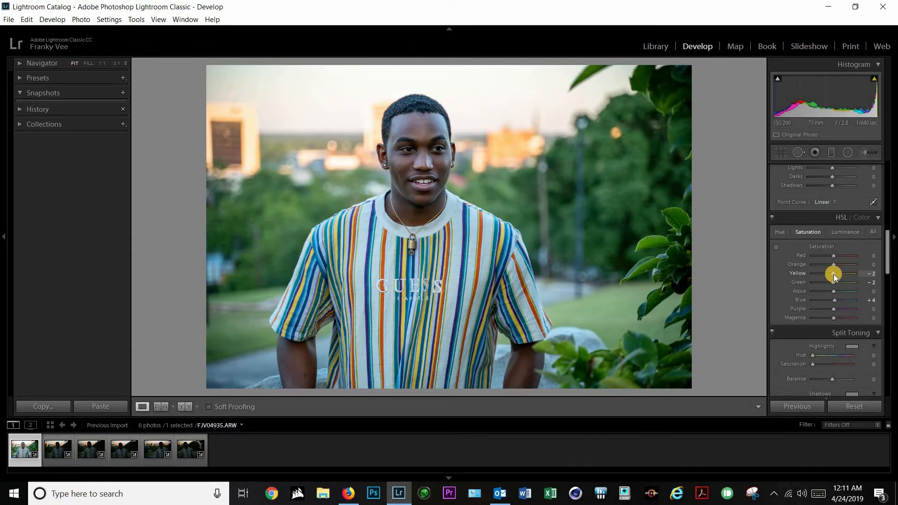
pyautogui.moveTo(834, 275); pyautogui.dragTo(822, 273)
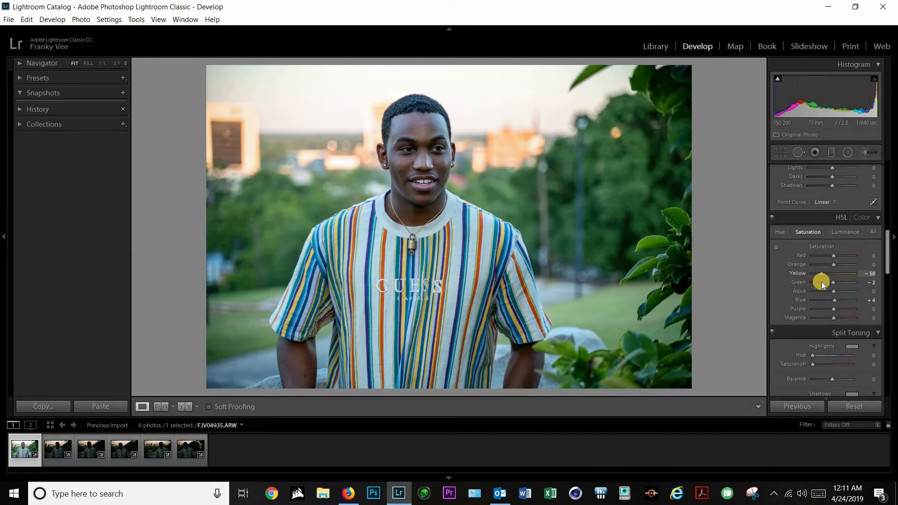
pyautogui.moveTo(821, 274); pyautogui.dragTo(833, 272)
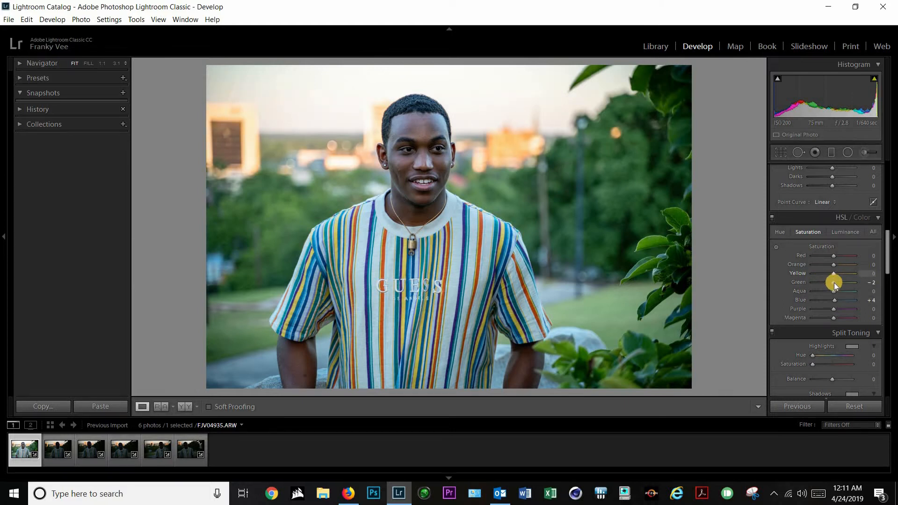
pyautogui.doubleClick(834, 282)
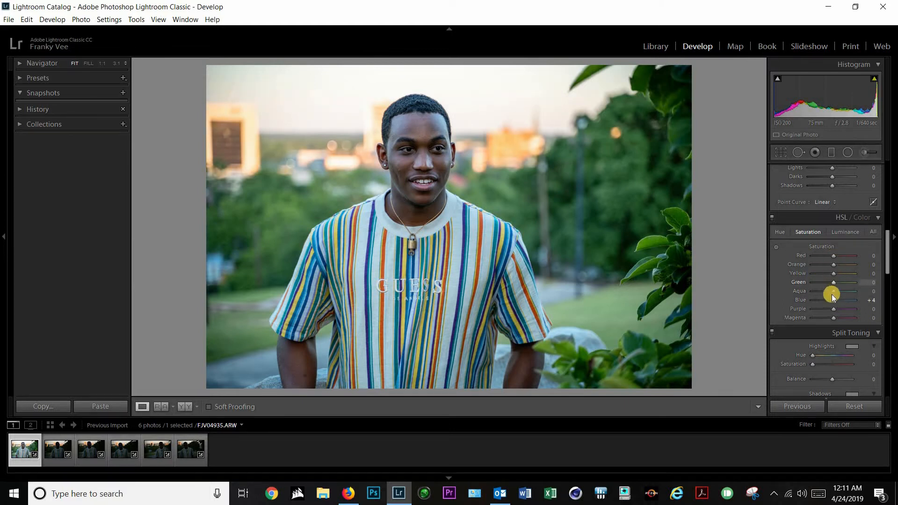
pyautogui.click(833, 299)
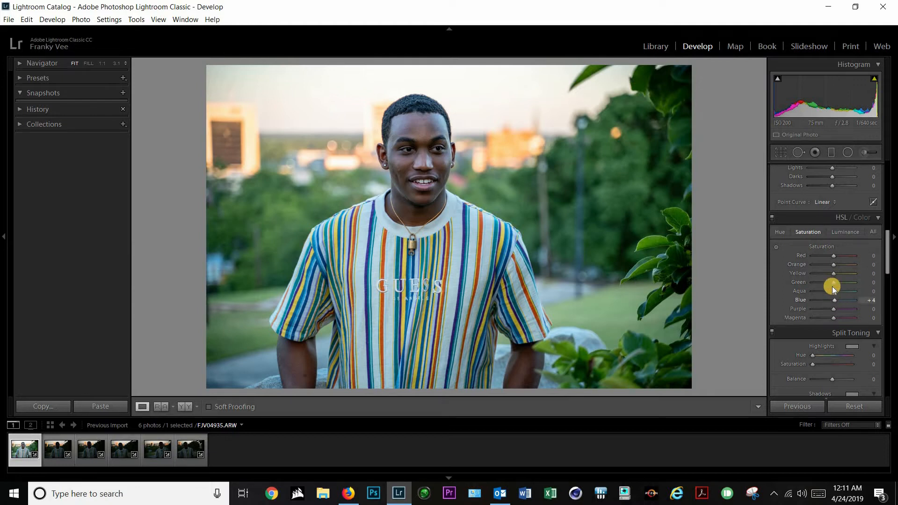
pyautogui.doubleClick(834, 299)
pyautogui.click(833, 291)
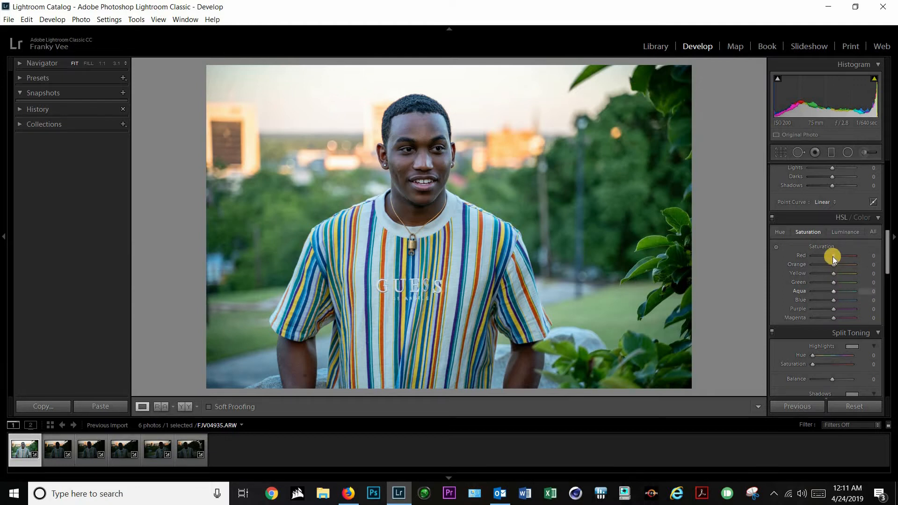
pyautogui.click(834, 318)
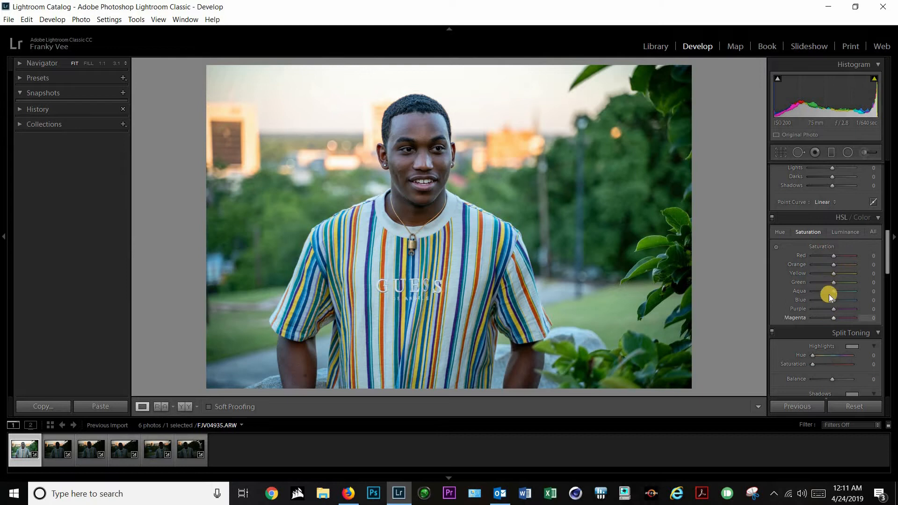
# - Centre the Detail preview on the padlock pendant and set the Sharpening Amount to 84
pyautogui.moveTo(889, 243); pyautogui.dragTo(888, 287)
pyautogui.scroll(-5, 843, 214)
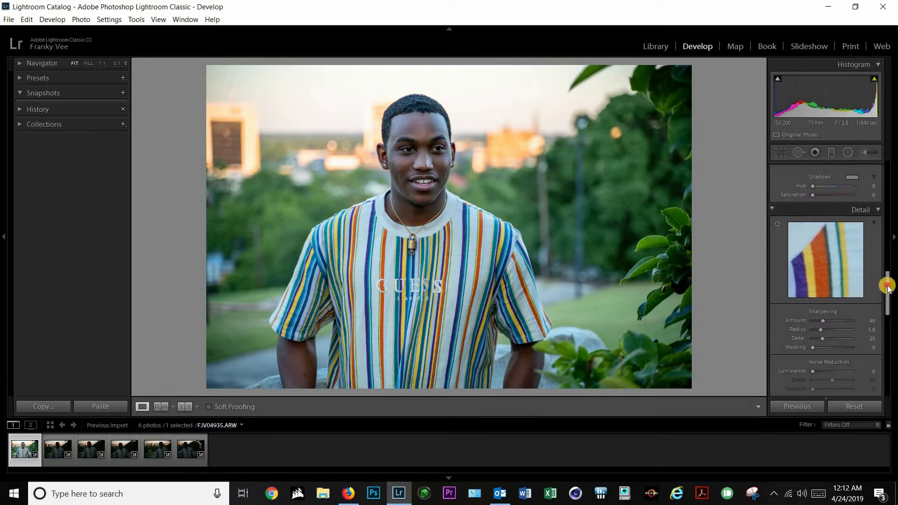
pyautogui.scroll(-3, 835, 287)
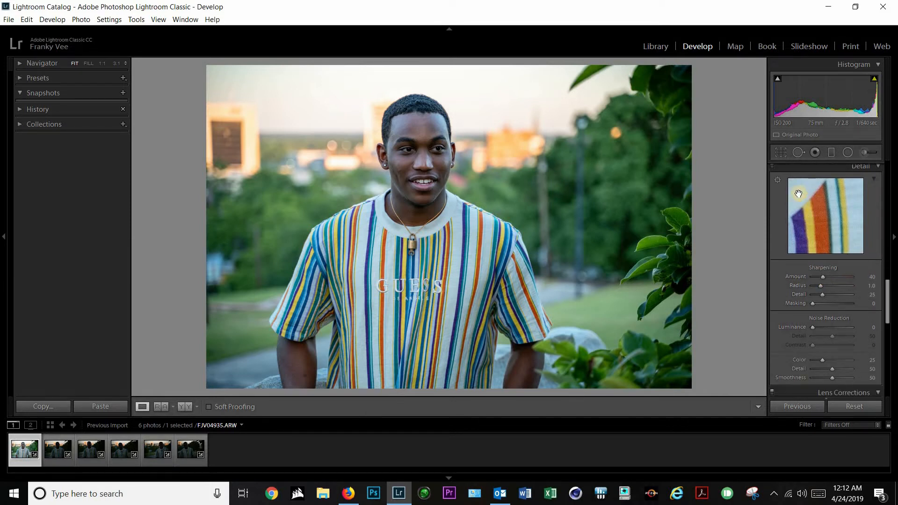
pyautogui.moveTo(822, 225); pyautogui.dragTo(842, 194)
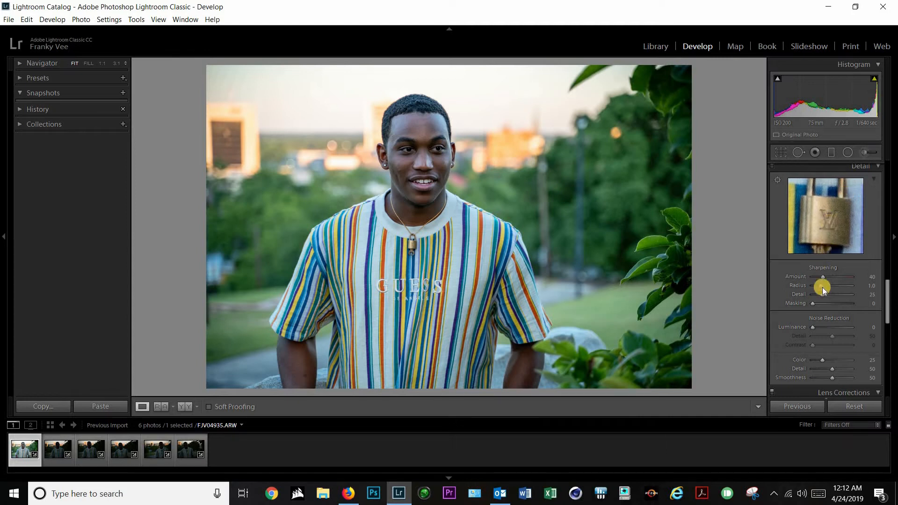
pyautogui.moveTo(823, 276); pyautogui.dragTo(836, 277)
pyautogui.moveTo(843, 277); pyautogui.dragTo(836, 277)
# - Set the Sharpening Masking to 86, checking the black-and-white edge mask preview while adjusting
pyautogui.moveTo(812, 303); pyautogui.dragTo(841, 310)
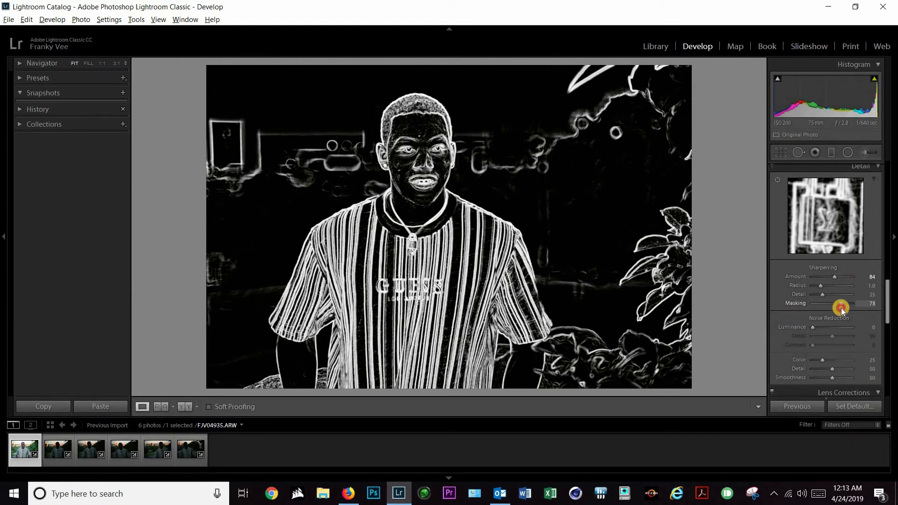
pyautogui.moveTo(842, 308); pyautogui.dragTo(846, 309)
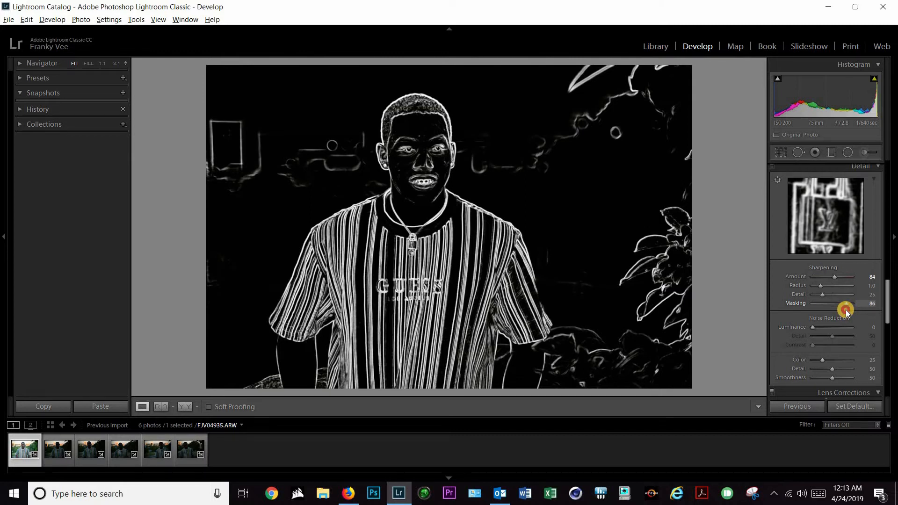
pyautogui.moveTo(844, 310); pyautogui.dragTo(841, 307)
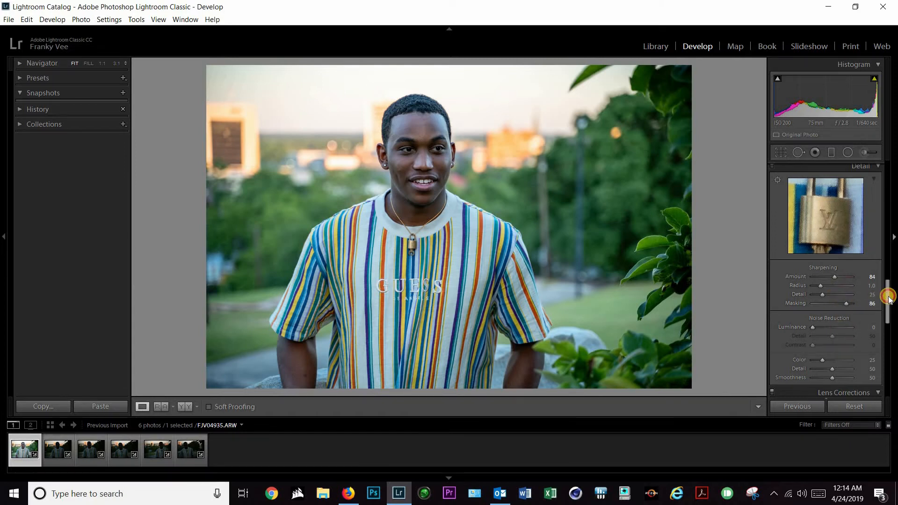
# - Try the Luminance noise reduction and put it back at 0
pyautogui.scroll(-4, 889, 303)
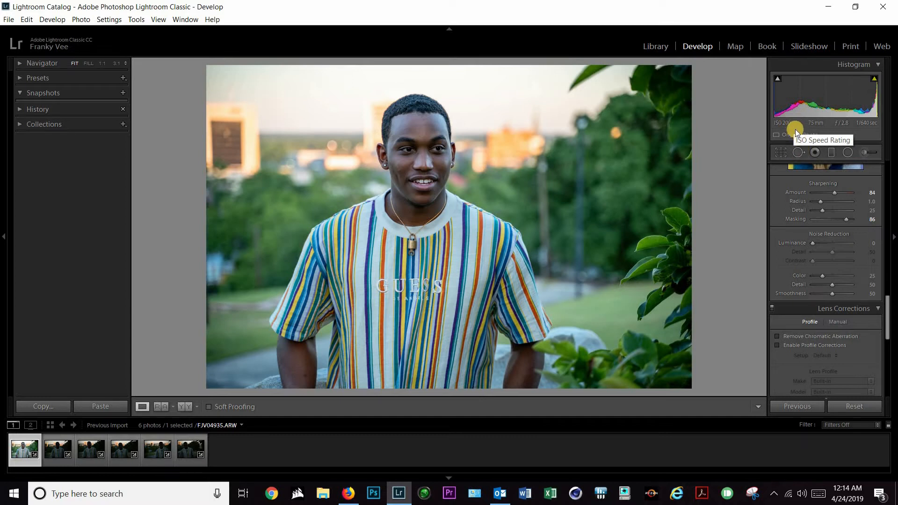
pyautogui.click(813, 244)
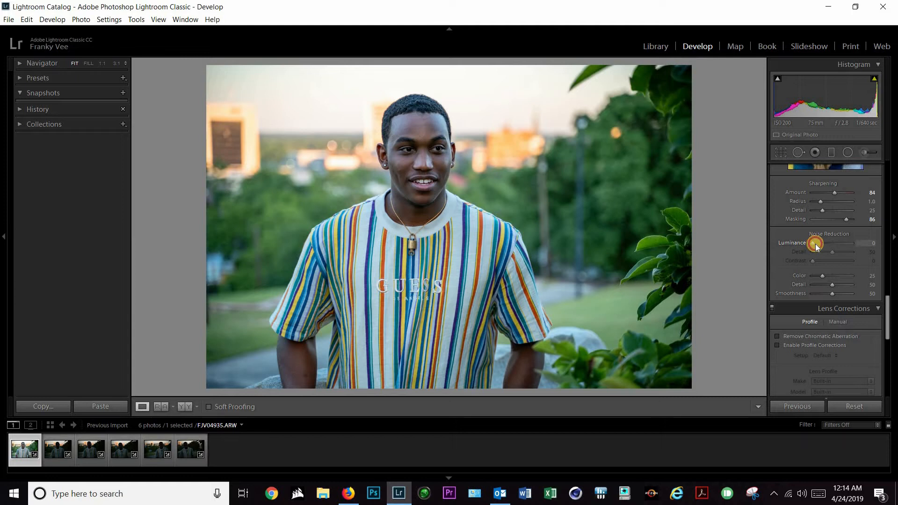
pyautogui.moveTo(816, 245); pyautogui.dragTo(812, 242)
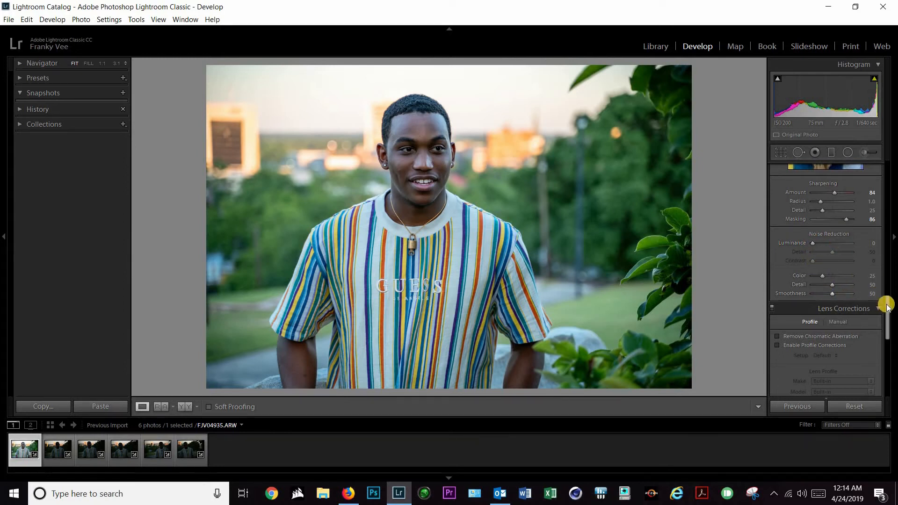
# - Turn on Remove Chromatic Aberration and Enable Profile Corrections for the portrait's lens corrections
pyautogui.scroll(-2, 842, 297)
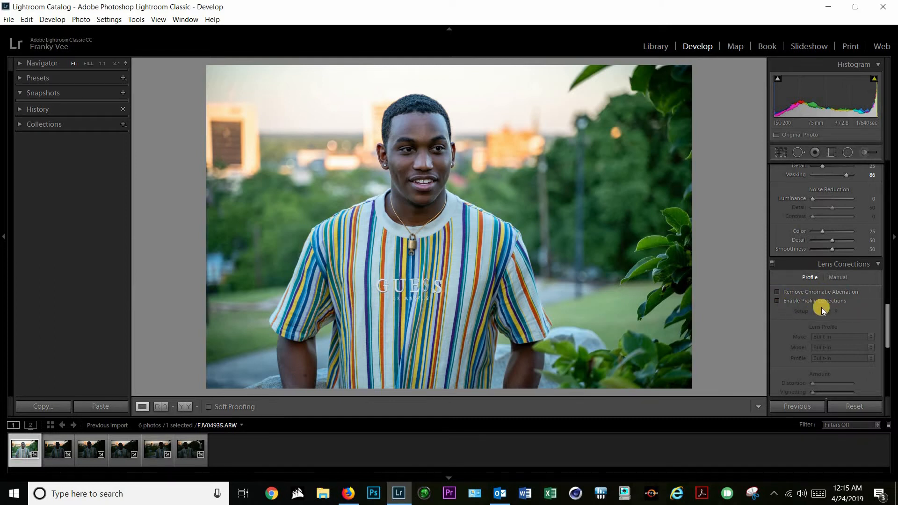
pyautogui.click(778, 292)
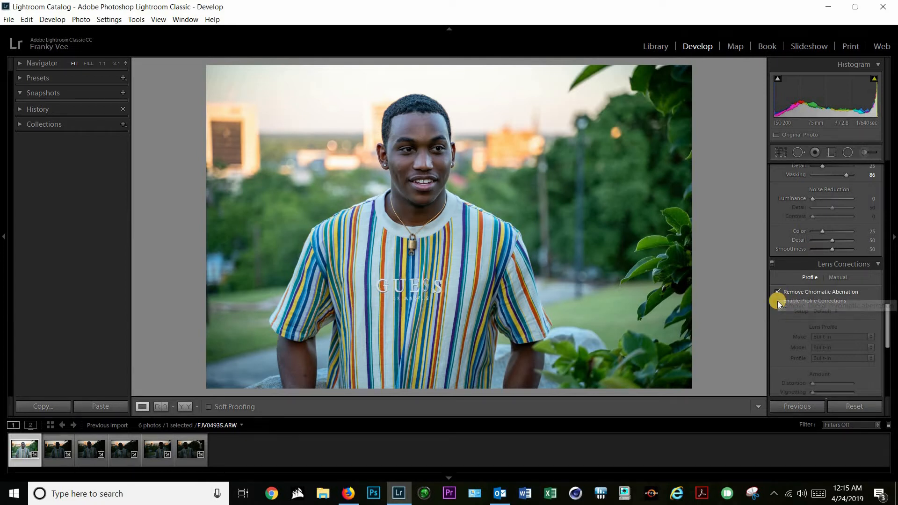
pyautogui.click(777, 301)
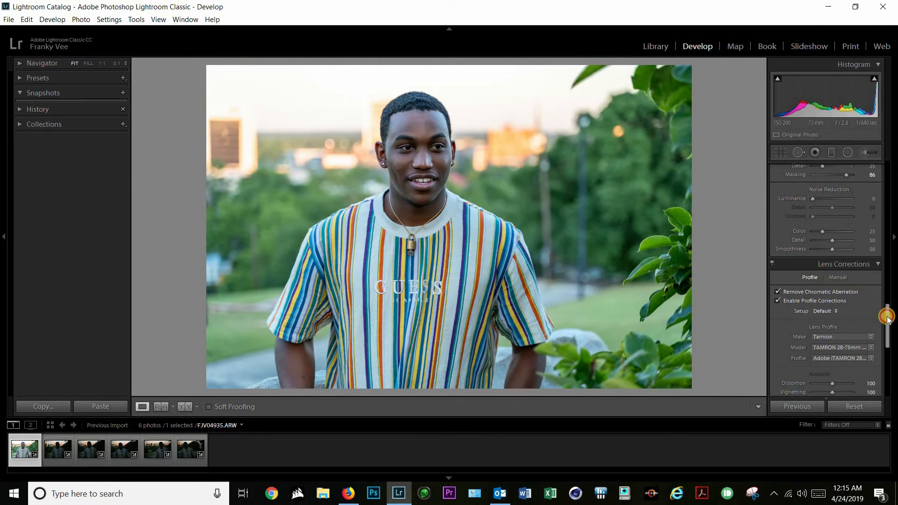
# - Try the purple Defringe amount in the manual lens corrections, and return to the lens profile settings
pyautogui.scroll(-1, 827, 313)
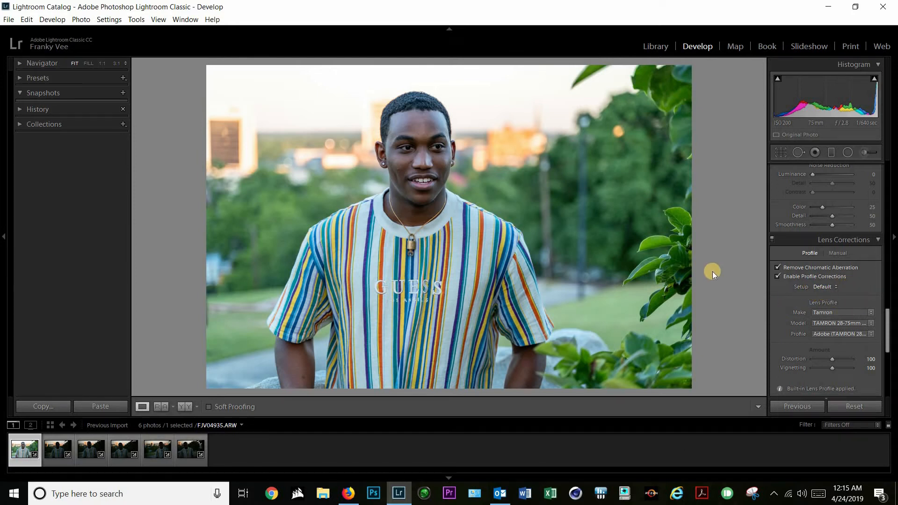
pyautogui.click(838, 253)
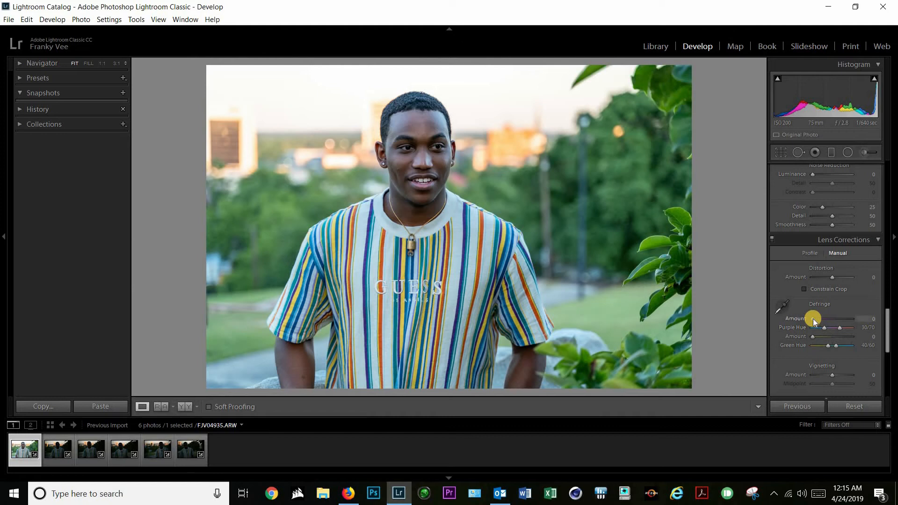
pyautogui.click(814, 320)
pyautogui.moveTo(815, 320); pyautogui.dragTo(817, 319)
pyautogui.click(807, 253)
# - Compare the portrait with and without the lens profile corrections, leaving them enabled
pyautogui.click(777, 277)
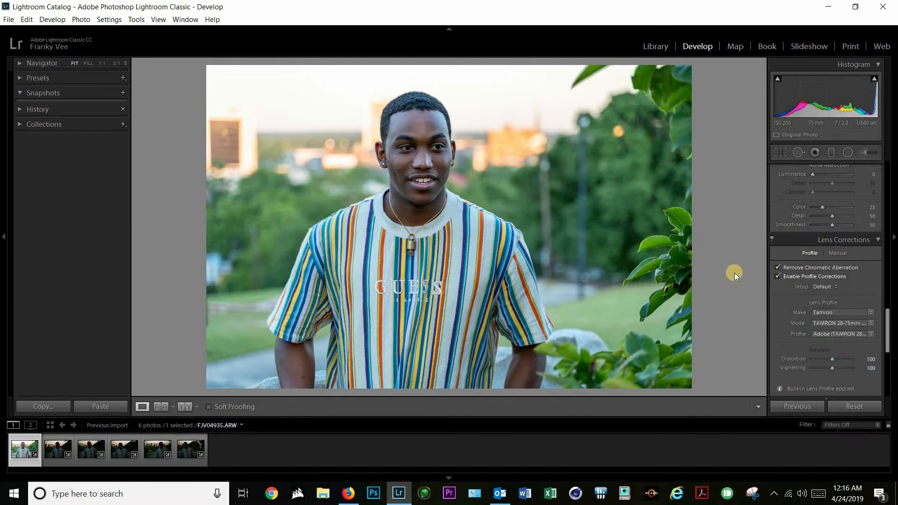
pyautogui.click(777, 276)
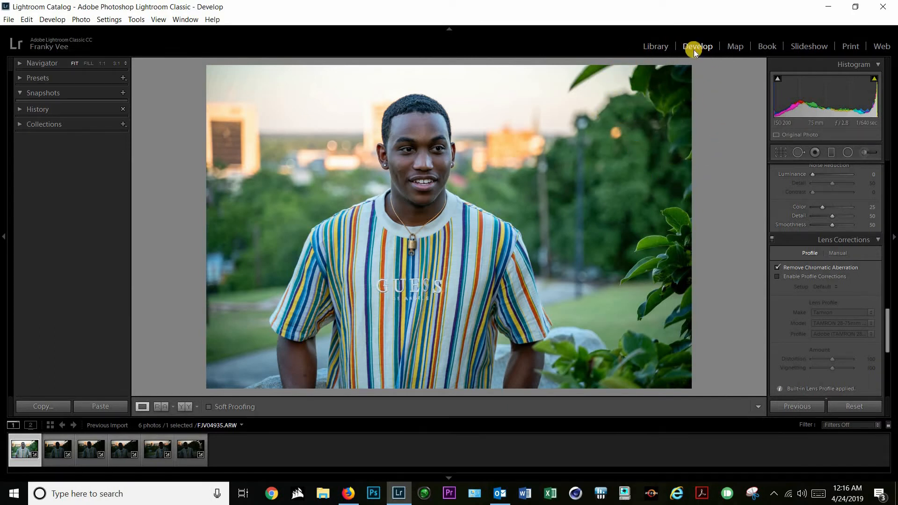
pyautogui.click(777, 277)
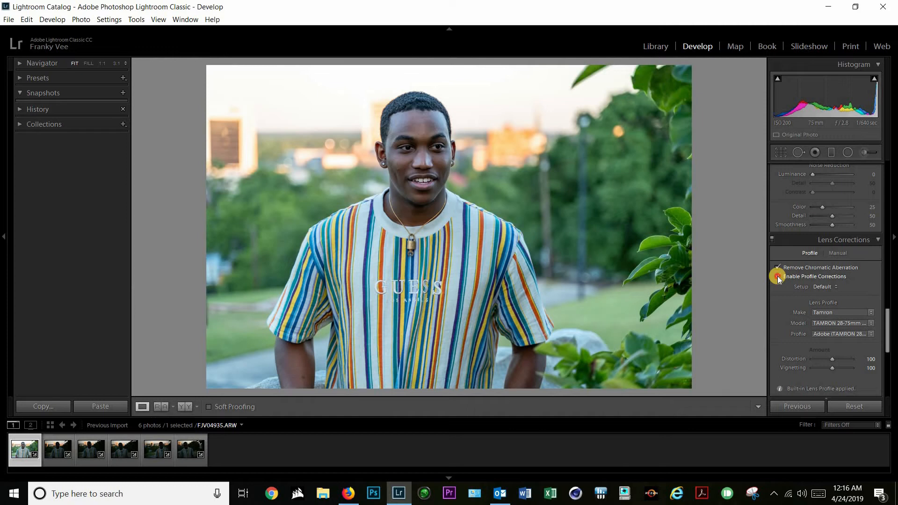
pyautogui.click(777, 276)
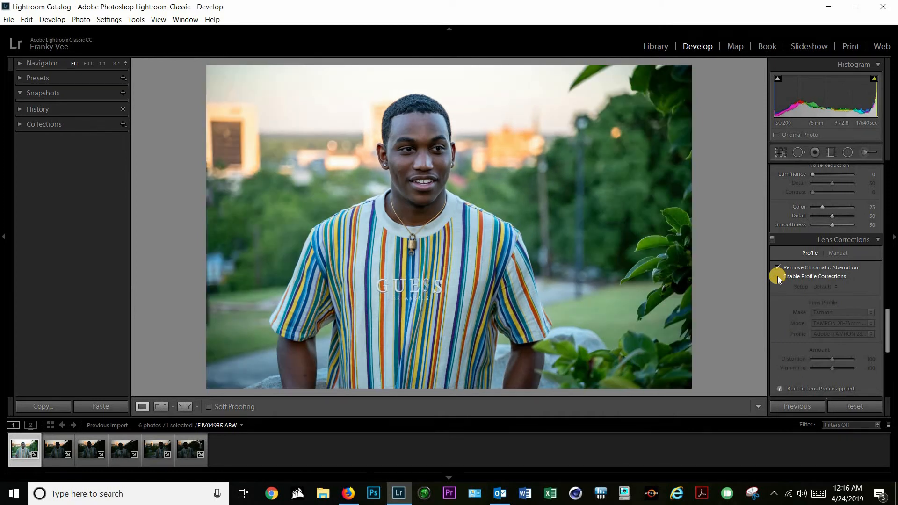
pyautogui.click(778, 276)
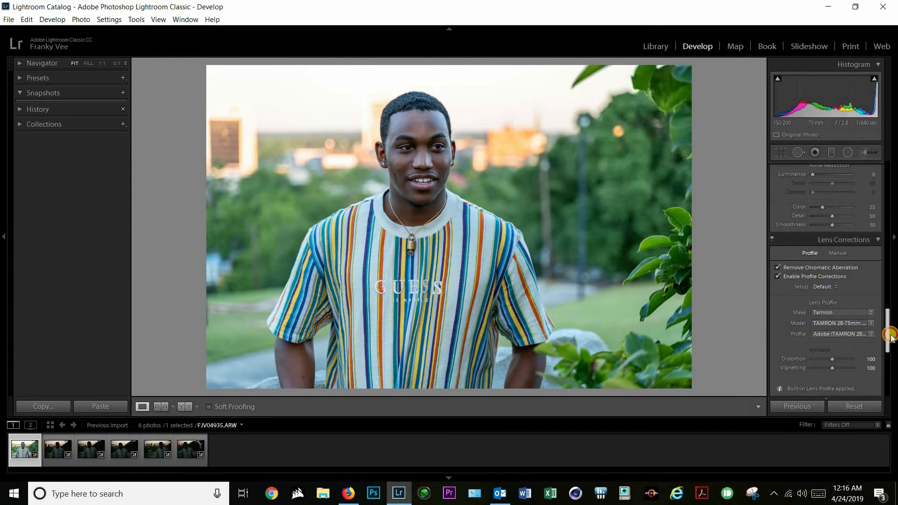
# - Try cooler and warmer white balances on the portrait and set the Temp to 5800
pyautogui.moveTo(891, 336); pyautogui.dragTo(891, 365)
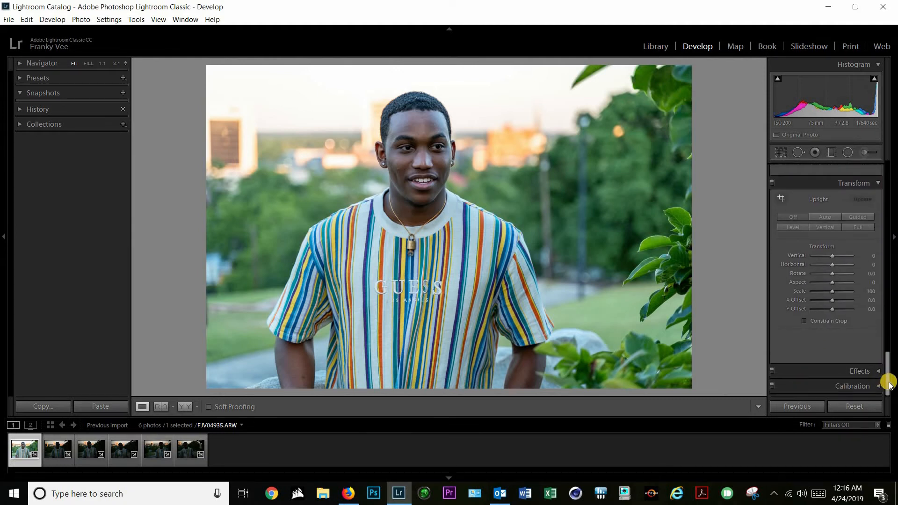
pyautogui.moveTo(888, 351); pyautogui.dragTo(888, 178)
pyautogui.scroll(5, 840, 217)
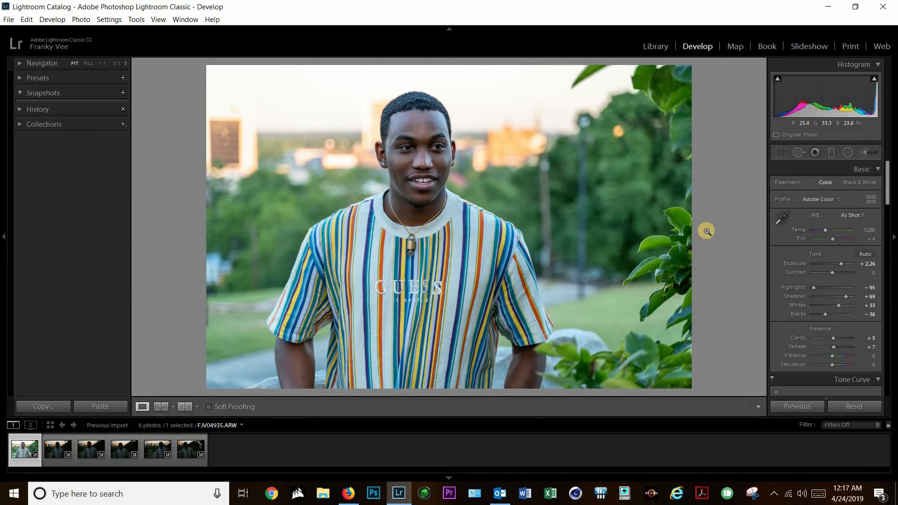
pyautogui.click(824, 231)
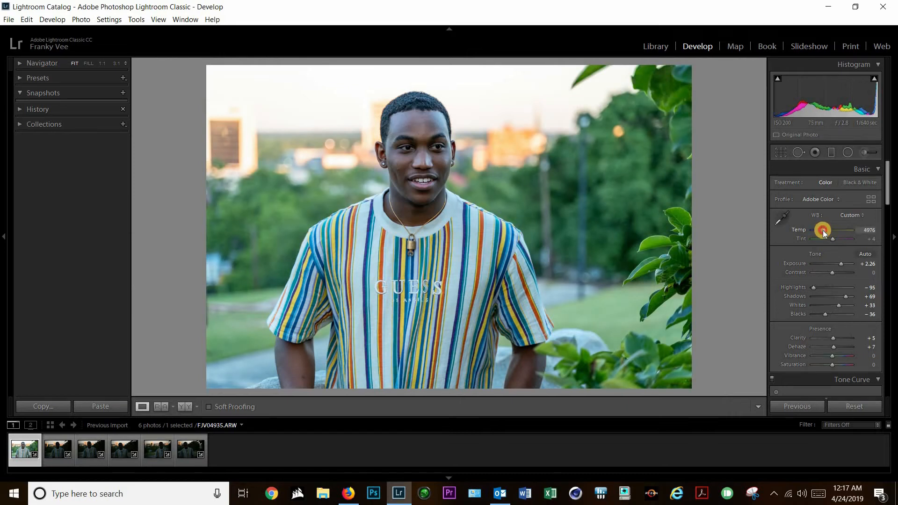
pyautogui.moveTo(823, 230); pyautogui.dragTo(827, 230)
pyautogui.click(827, 231)
pyautogui.click(826, 231)
pyautogui.click(827, 231)
pyautogui.click(866, 231)
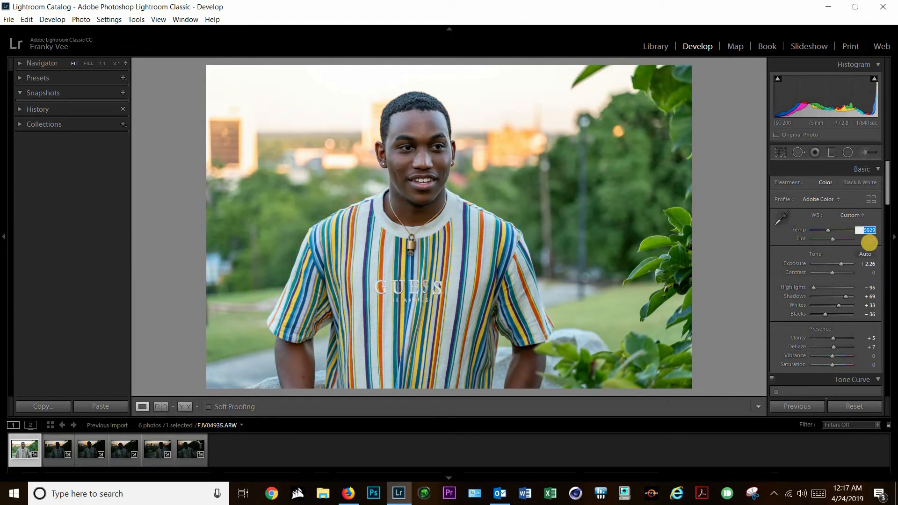
pyautogui.write('5800')
pyautogui.doubleClick(872, 230)
# - Lower the portrait's Exposure to +2.02
pyautogui.click(841, 265)
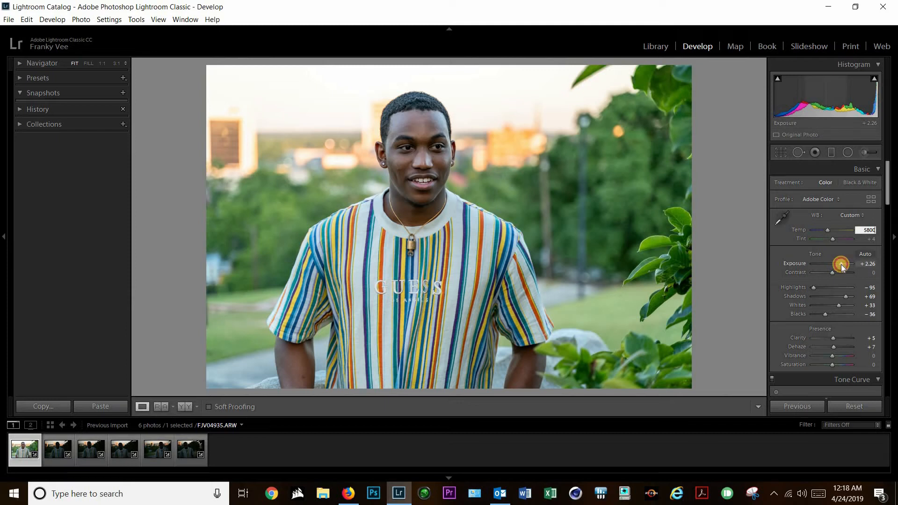
pyautogui.moveTo(841, 265); pyautogui.dragTo(840, 265)
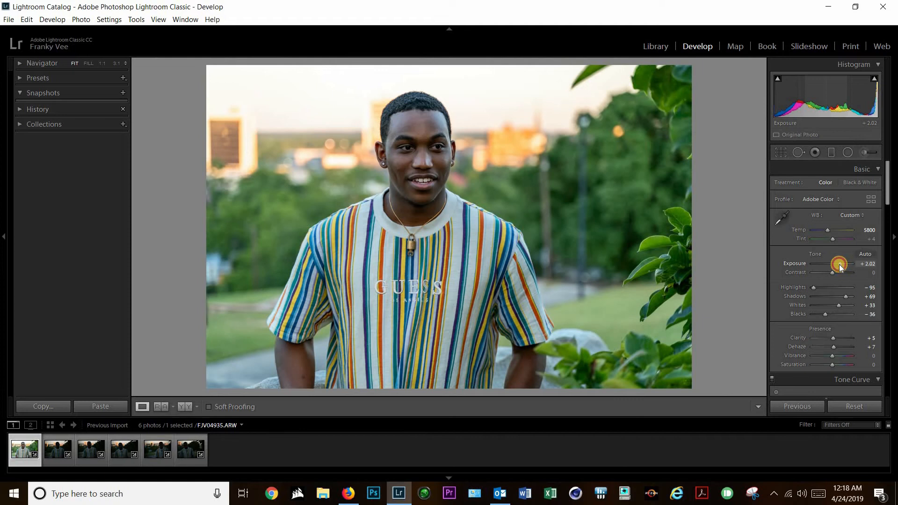
pyautogui.moveTo(839, 264); pyautogui.dragTo(840, 265)
pyautogui.click(840, 265)
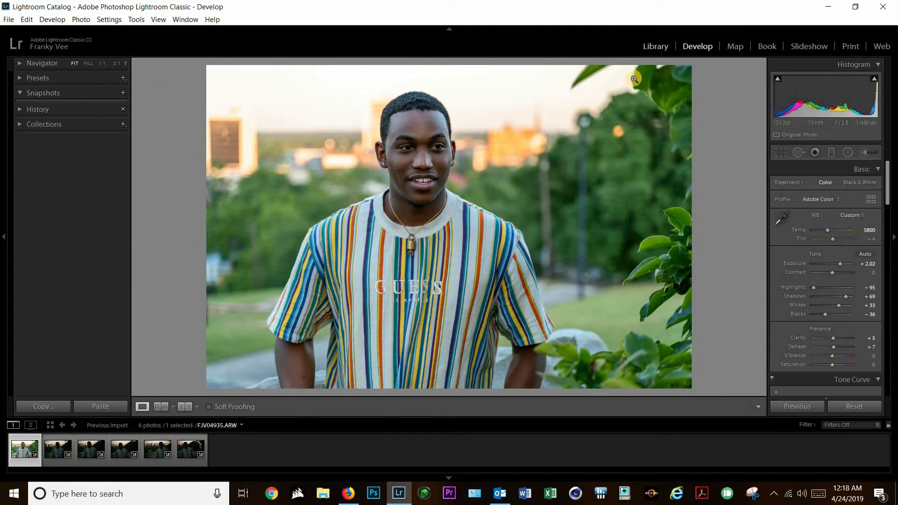
# - Select all six photos in the Library and synchronize the first photo's develop settings to them, excluding Spot Removal and Crop
pyautogui.click(657, 46)
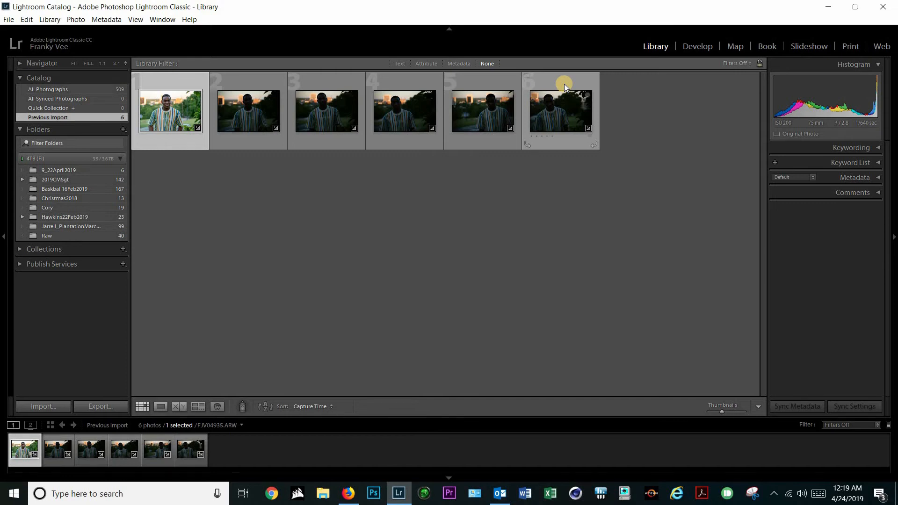
pyautogui.hotkey('ctrl', 'a')
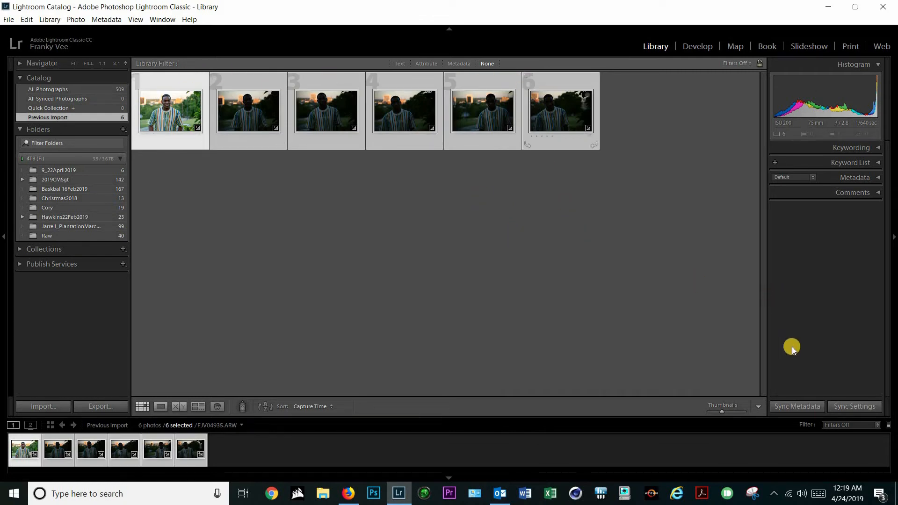
pyautogui.click(851, 406)
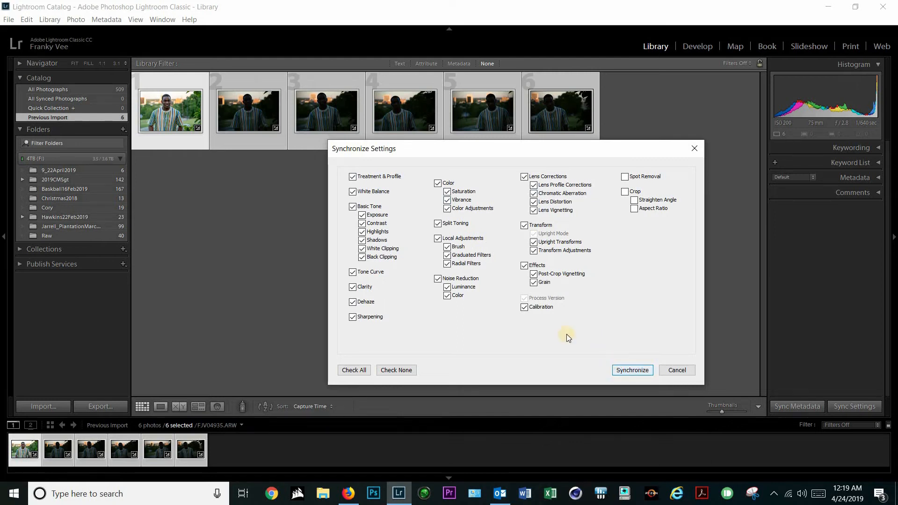
pyautogui.press('Return')
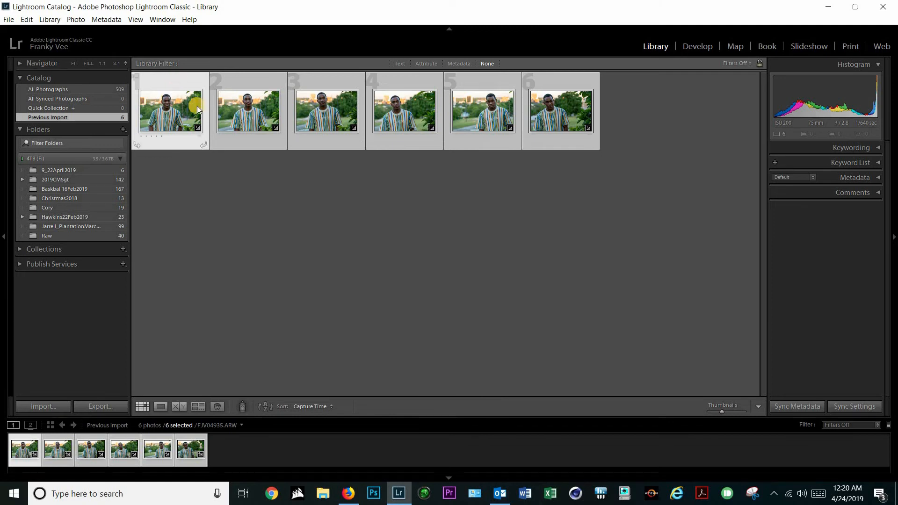
# - Select all six photos in the Library and start exporting them
pyautogui.click(177, 78)
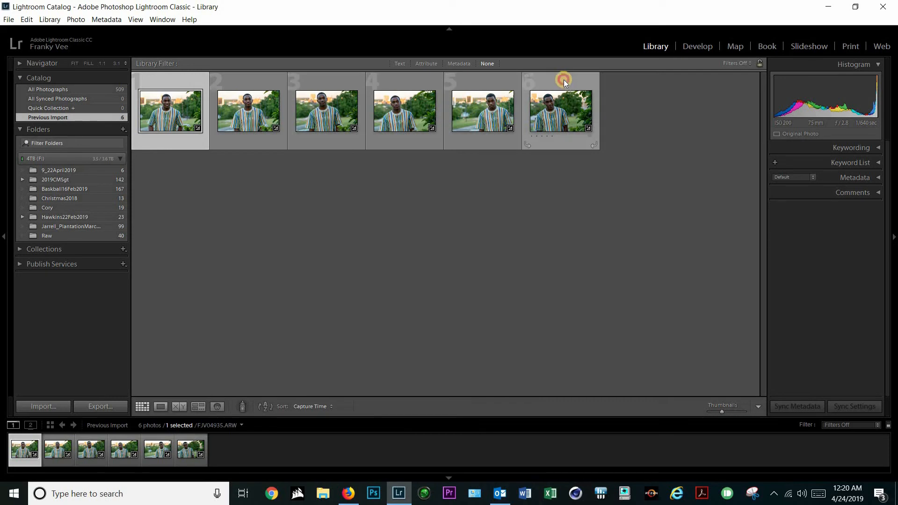
pyautogui.hotkey('ctrl', 'a')
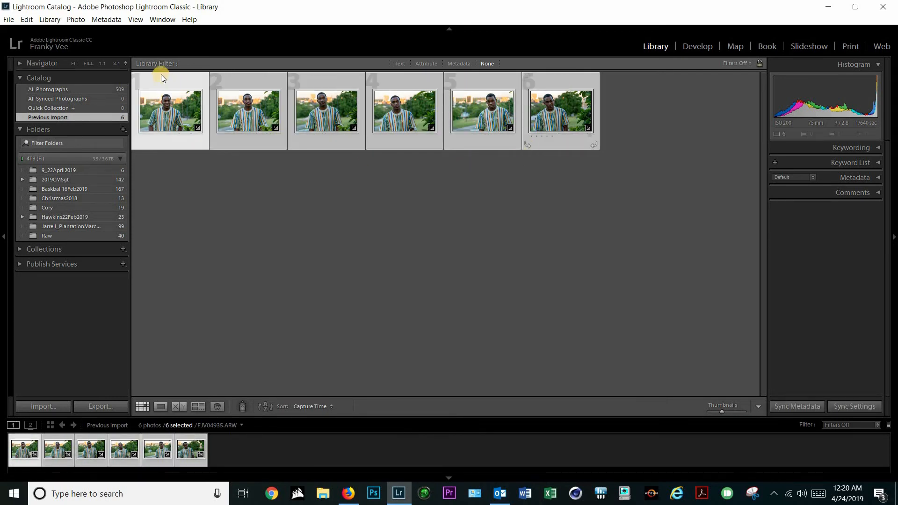
pyautogui.click(160, 77)
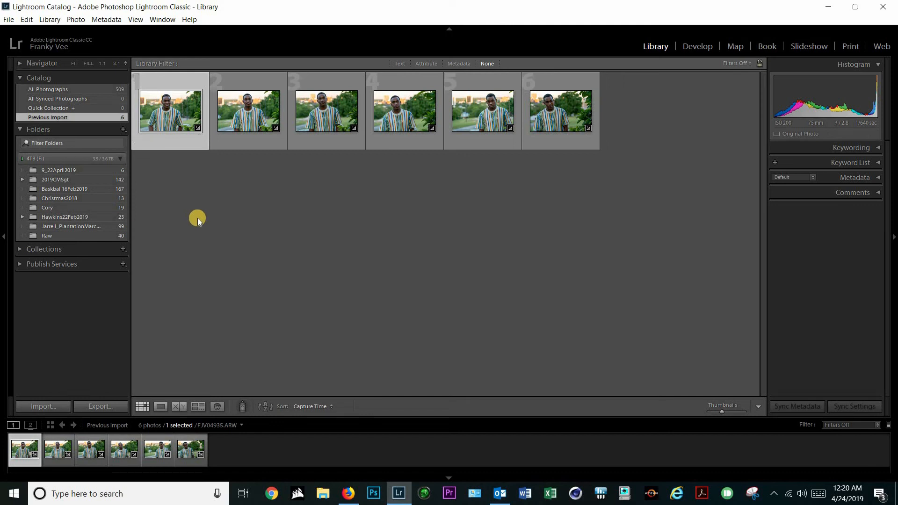
pyautogui.hotkey('ctrl', 'a')
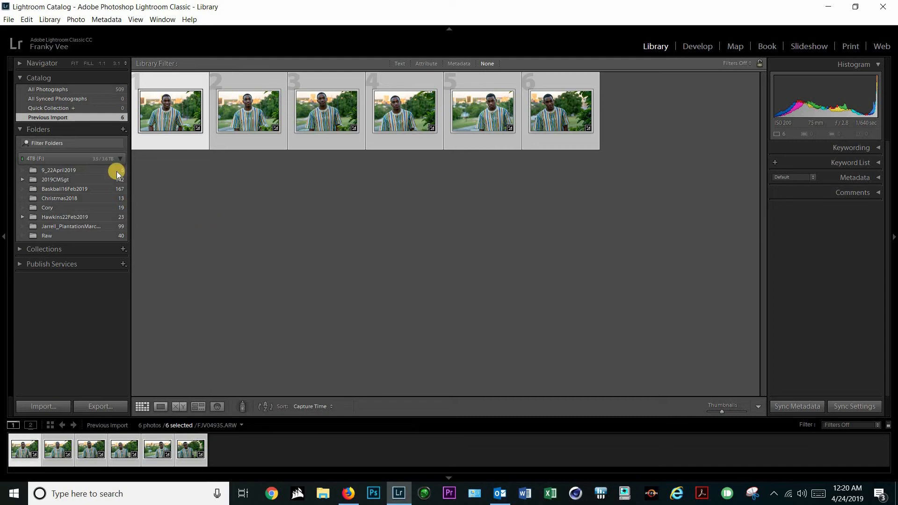
pyautogui.click(8, 20)
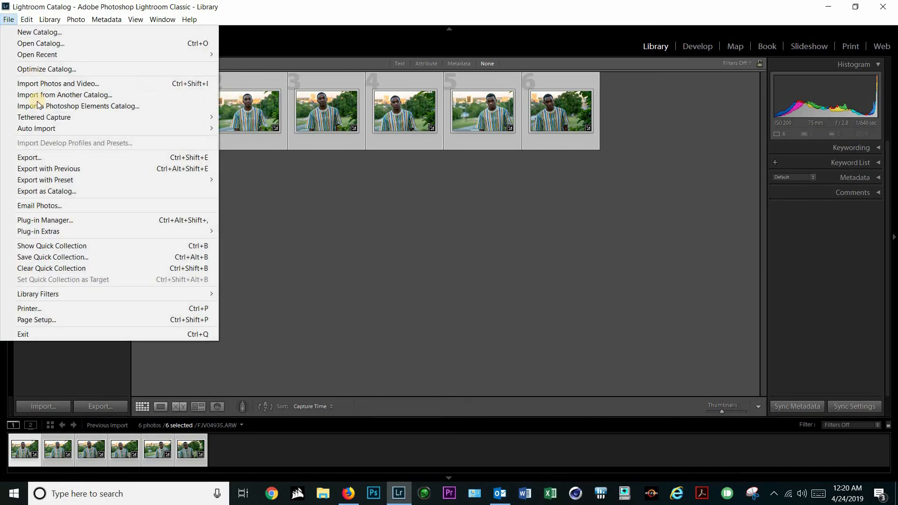
pyautogui.click(57, 157)
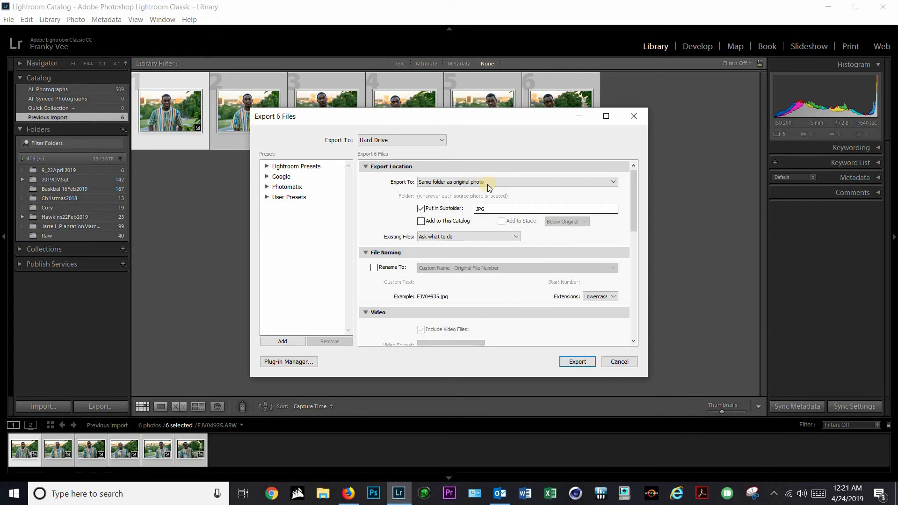
# - Review the export location, file naming and available image formats, keeping JPEG as the format
pyautogui.click(421, 209)
pyautogui.moveTo(633, 187); pyautogui.dragTo(628, 208)
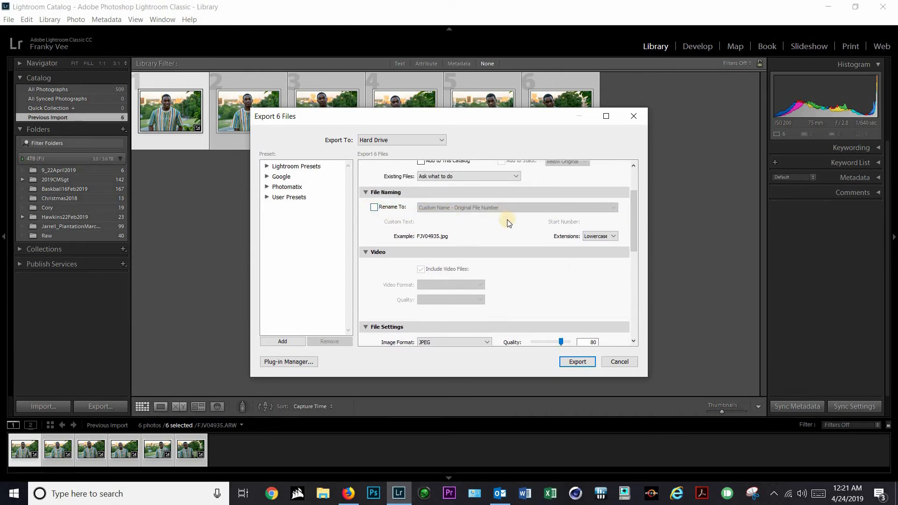
pyautogui.moveTo(633, 205); pyautogui.dragTo(420, 246)
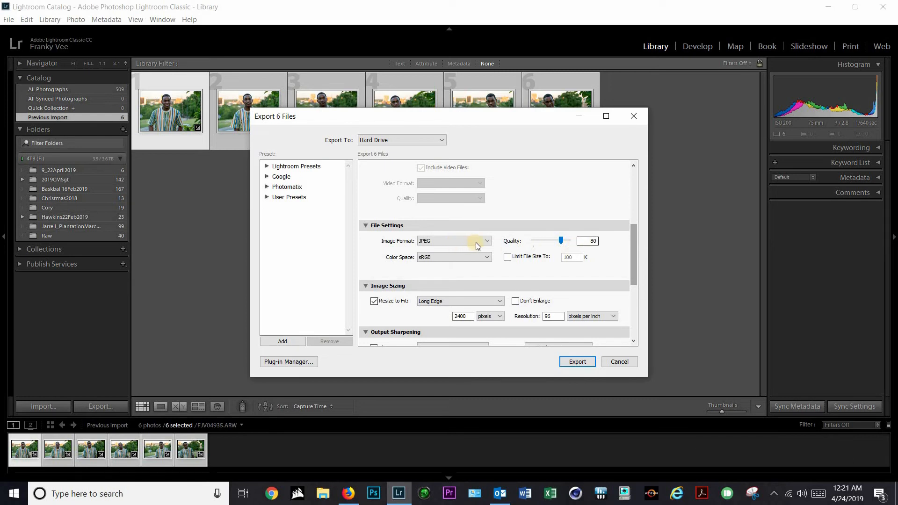
pyautogui.click(439, 242)
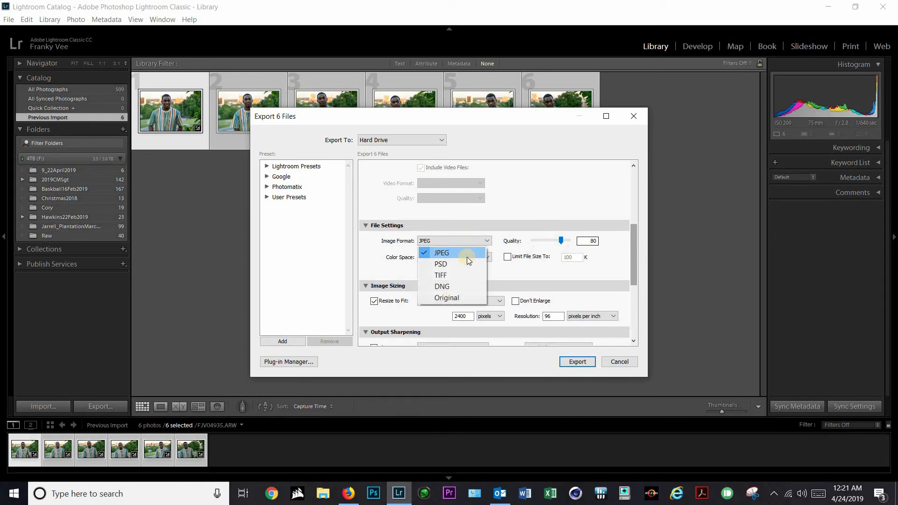
pyautogui.click(517, 248)
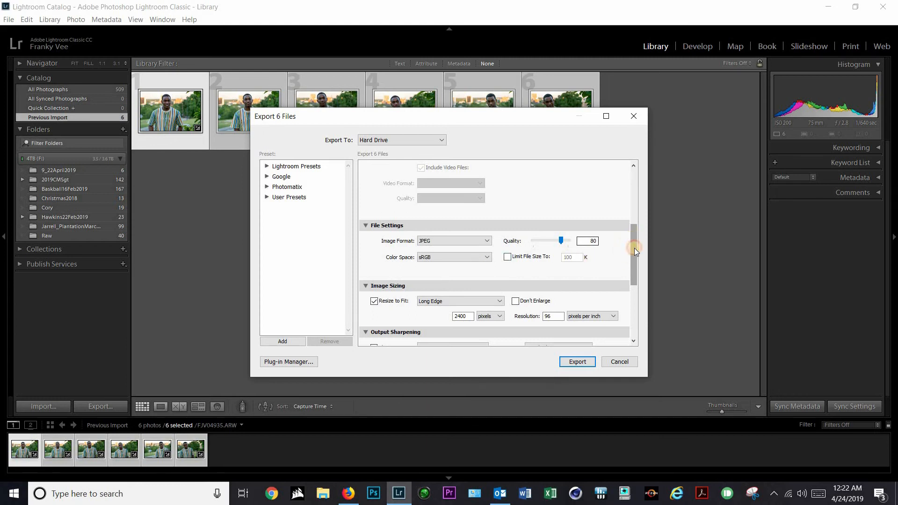
# - Resize the exported images to fit a Long Edge of 2048 pixels
pyautogui.scroll(-3, 479, 273)
pyautogui.click(374, 262)
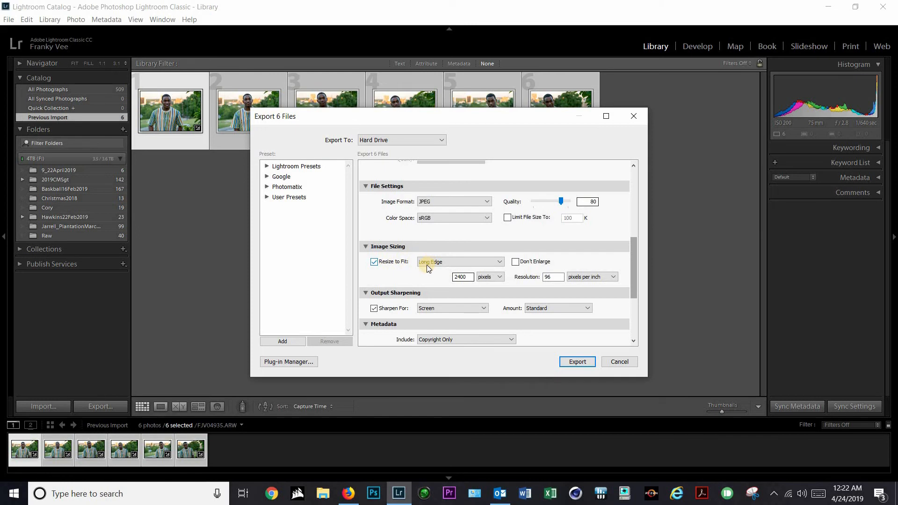
pyautogui.click(501, 263)
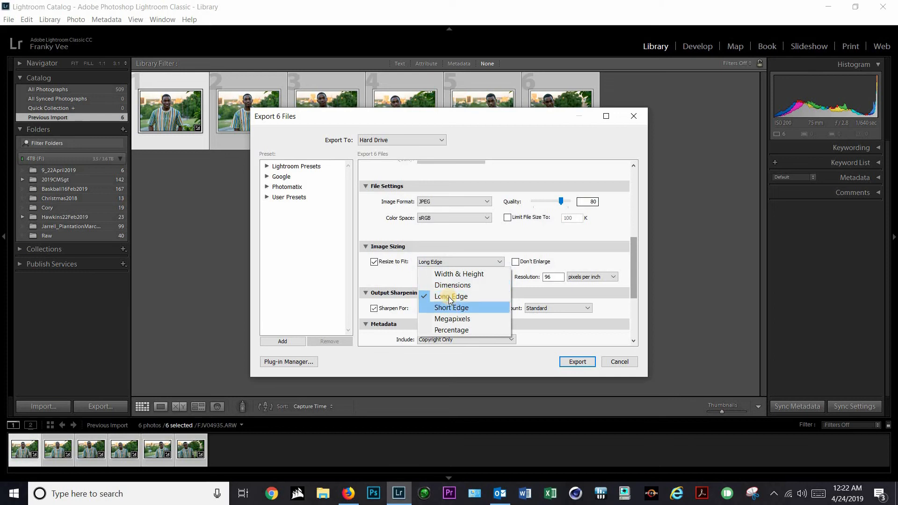
pyautogui.click(444, 262)
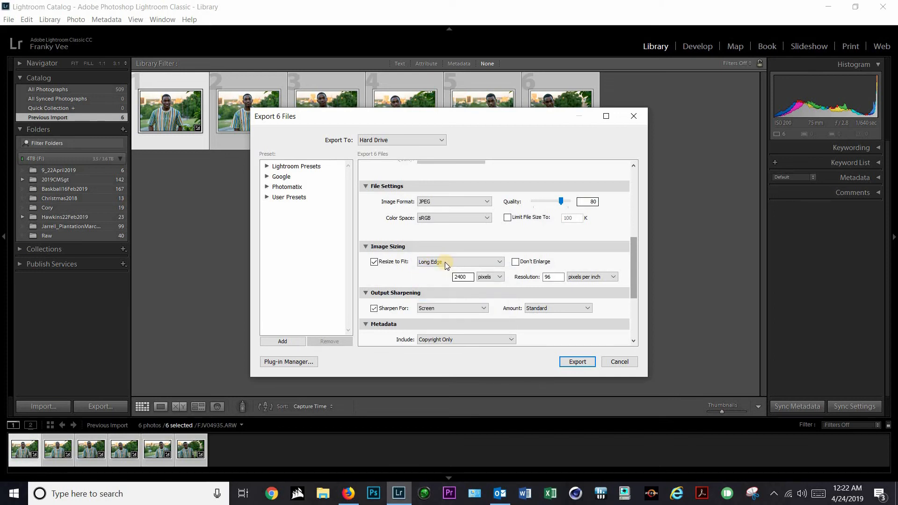
pyautogui.doubleClick(468, 277)
pyautogui.write('2048')
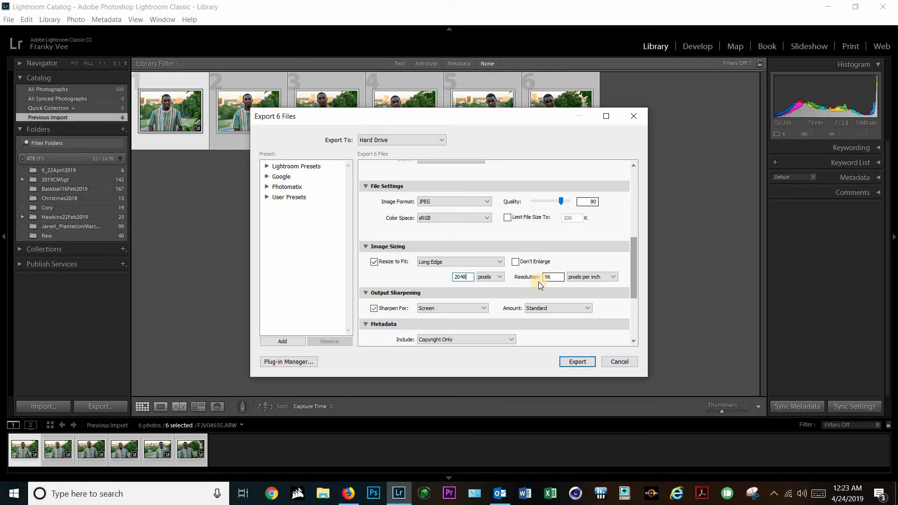
# - Review the export's resolution, output sharpening and metadata options, keeping Copyright Only as the included metadata
pyautogui.click(554, 277)
pyautogui.scroll(-3, 375, 277)
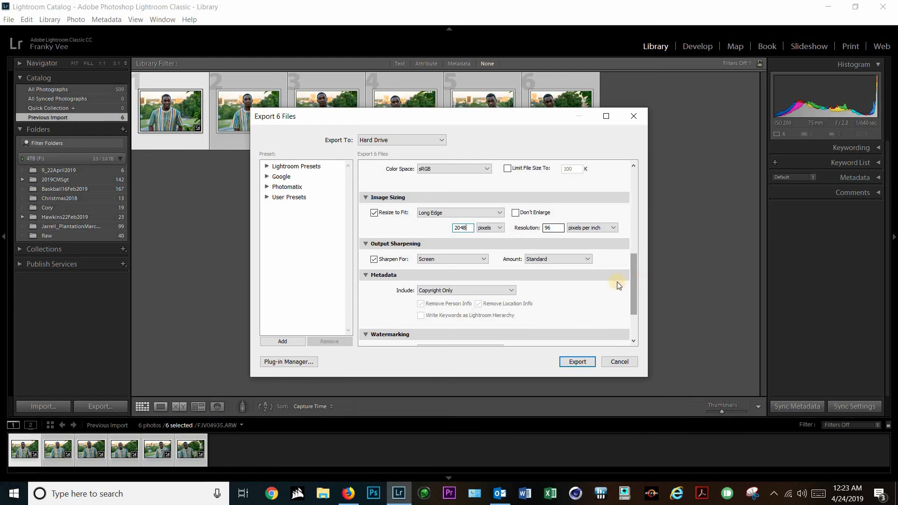
pyautogui.scroll(-3, 413, 235)
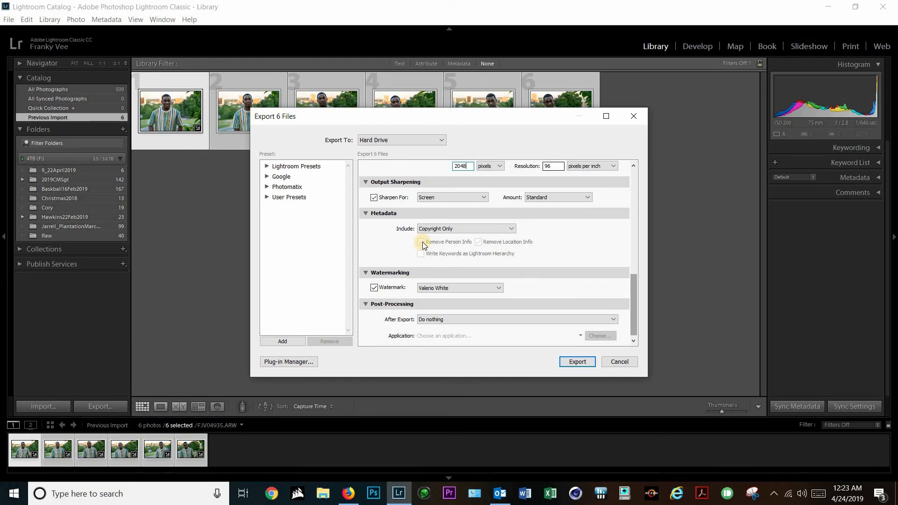
pyautogui.click(503, 233)
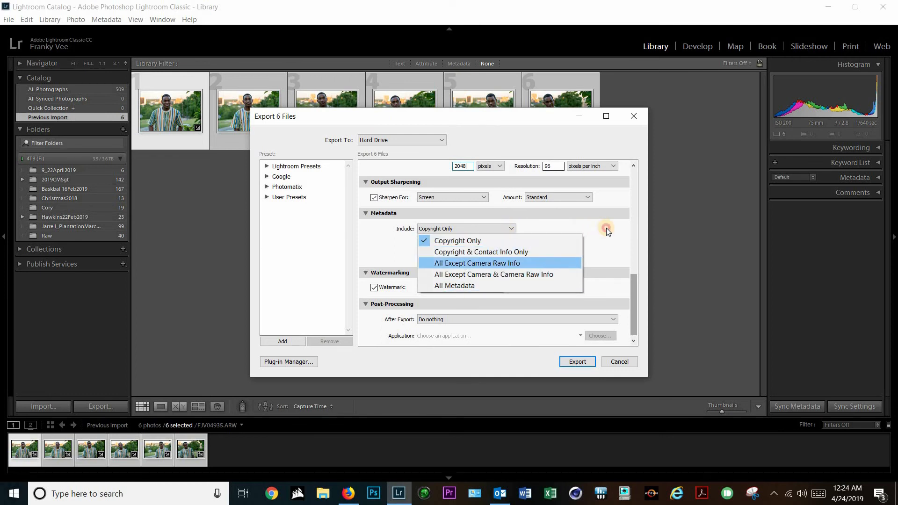
pyautogui.click(401, 258)
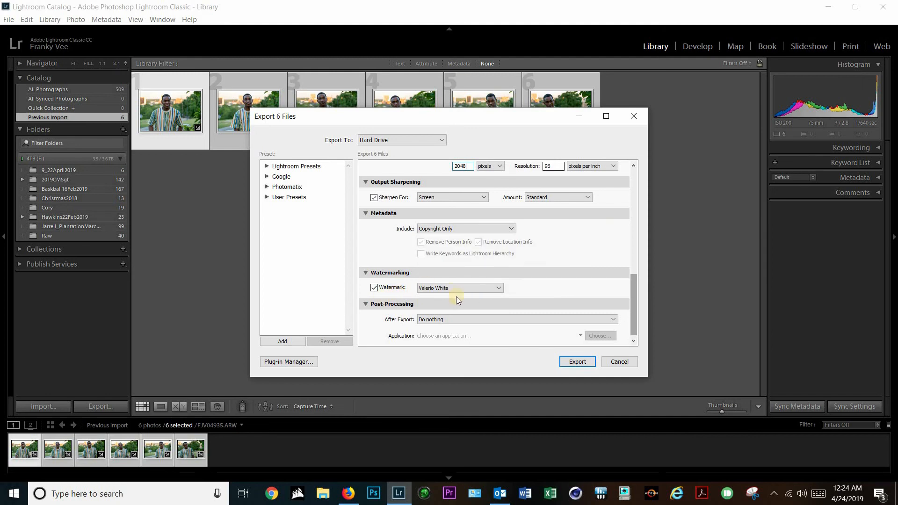
# - Open the Valerio White watermark for editing and anchor it to the photo's lower-left corner
pyautogui.click(499, 287)
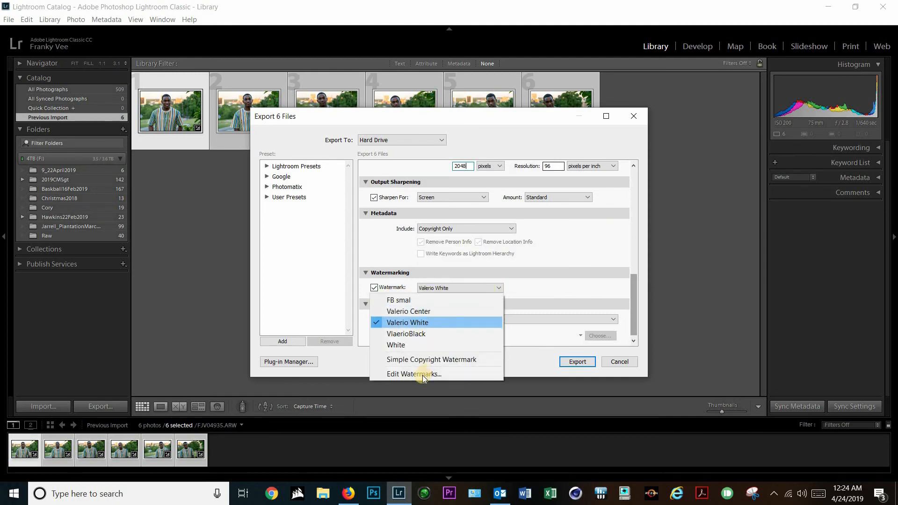
pyautogui.click(423, 374)
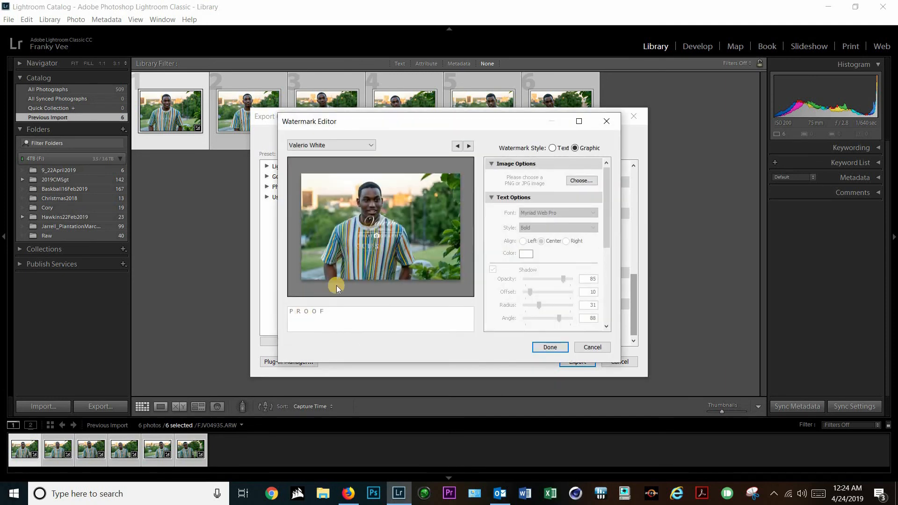
pyautogui.click(380, 223)
pyautogui.moveTo(611, 249); pyautogui.dragTo(523, 321)
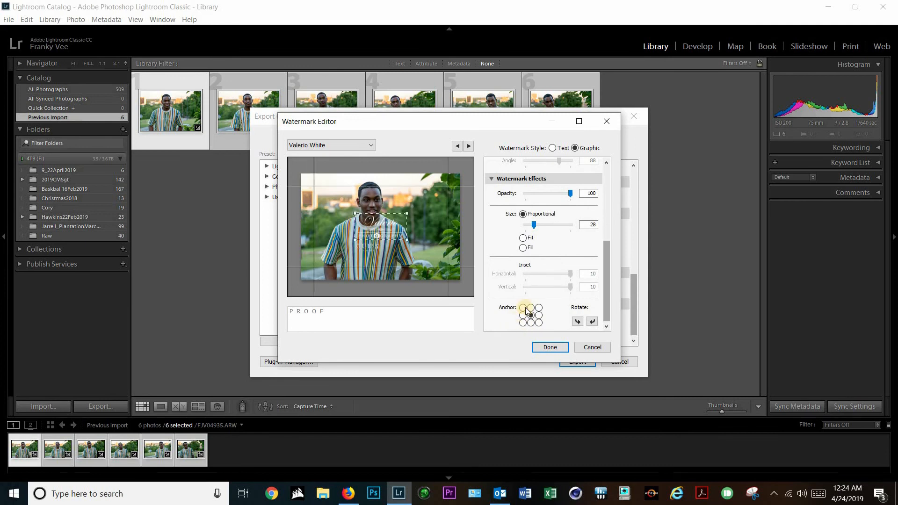
pyautogui.click(523, 323)
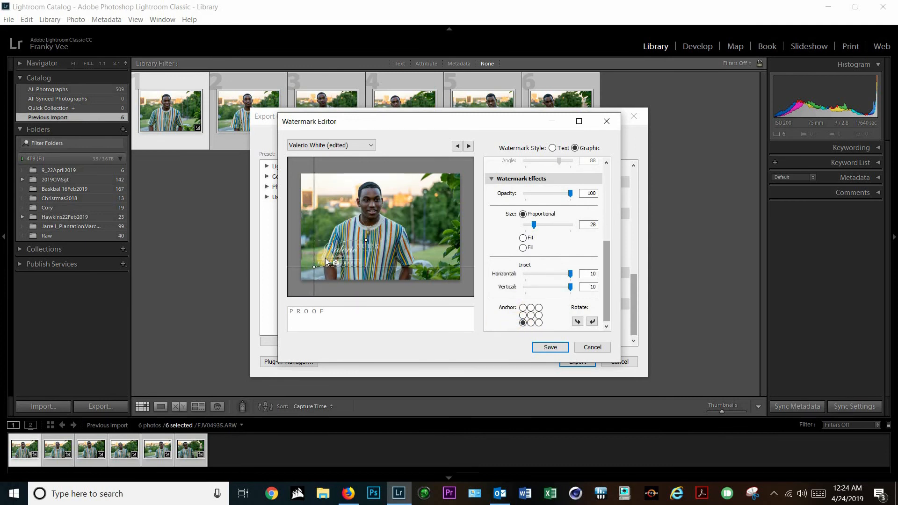
pyautogui.click(312, 271)
# - Set the watermark's horizontal inset to 0 and its vertical inset to 1
pyautogui.click(570, 275)
pyautogui.moveTo(570, 276); pyautogui.dragTo(596, 274)
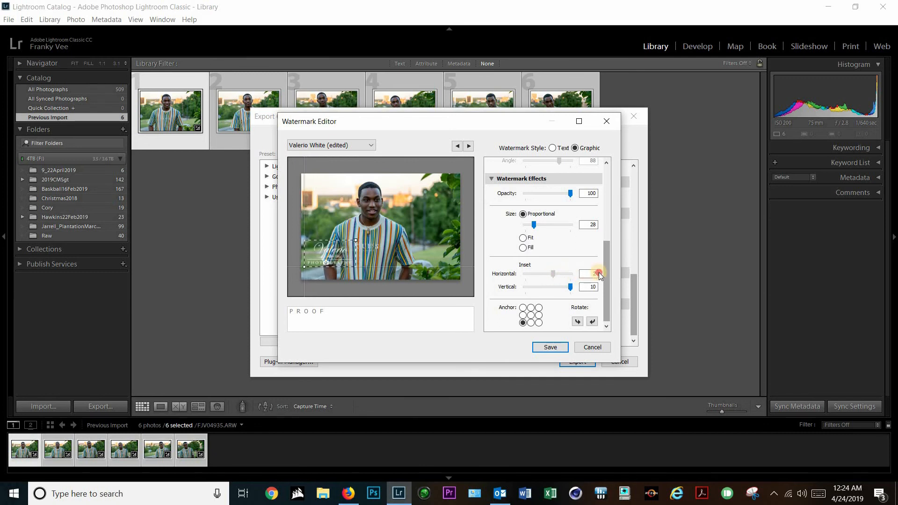
pyautogui.moveTo(537, 277); pyautogui.dragTo(548, 276)
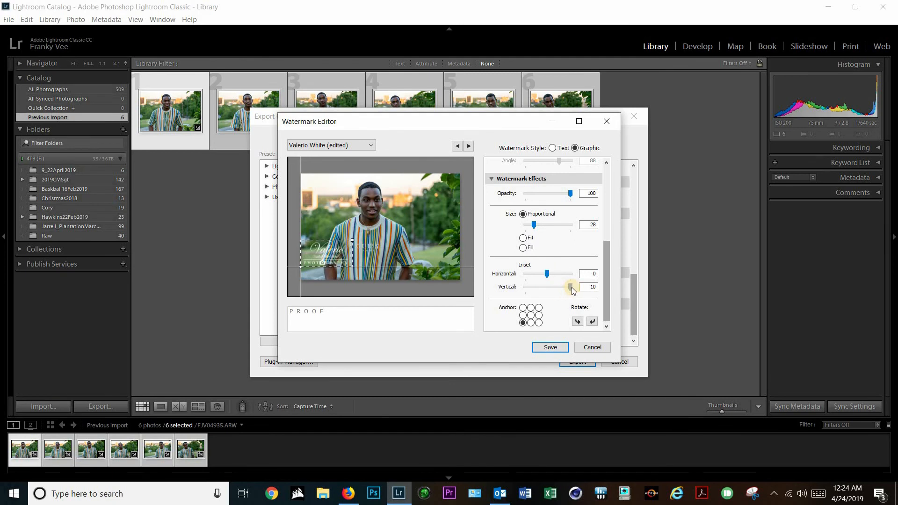
pyautogui.moveTo(554, 287); pyautogui.dragTo(549, 287)
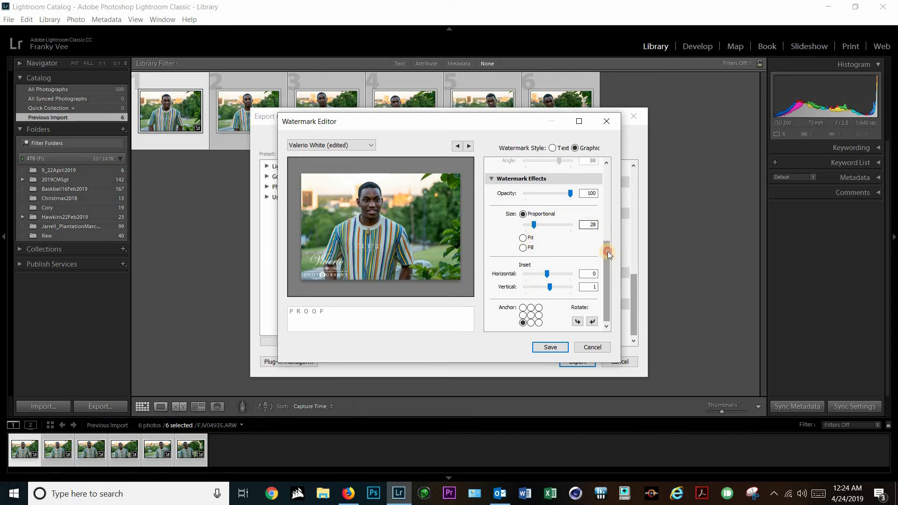
# - Set the watermark's proportional size to 20 and its horizontal inset to 10
pyautogui.scroll(3, 608, 251)
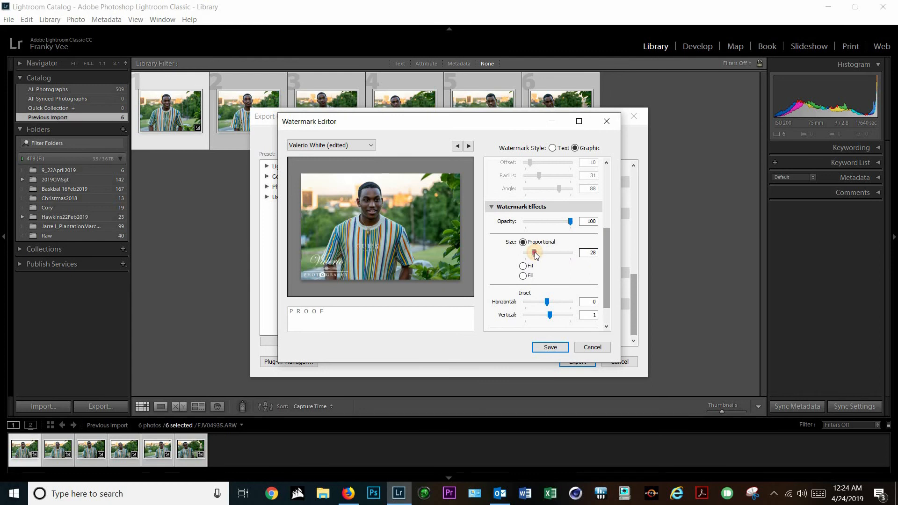
pyautogui.moveTo(535, 253); pyautogui.dragTo(532, 253)
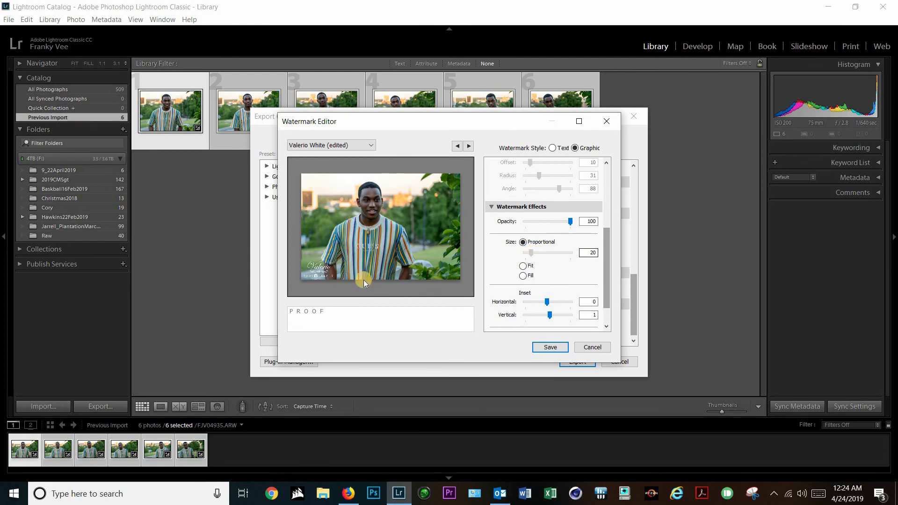
pyautogui.moveTo(322, 273)
pyautogui.click(546, 302)
pyautogui.moveTo(546, 303); pyautogui.dragTo(572, 301)
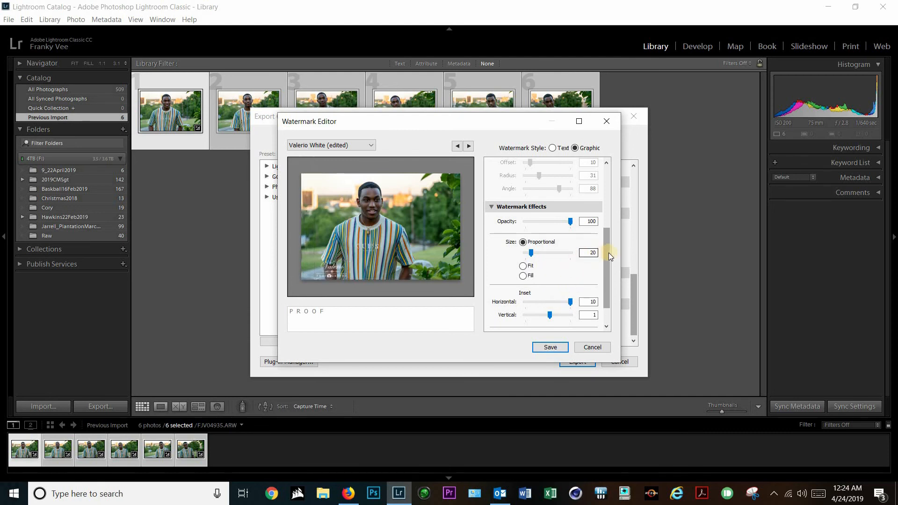
# - Anchor the watermark to the photo's lower-right corner with a horizontal inset of 1 and a vertical inset of 0
pyautogui.scroll(-2, 542, 320)
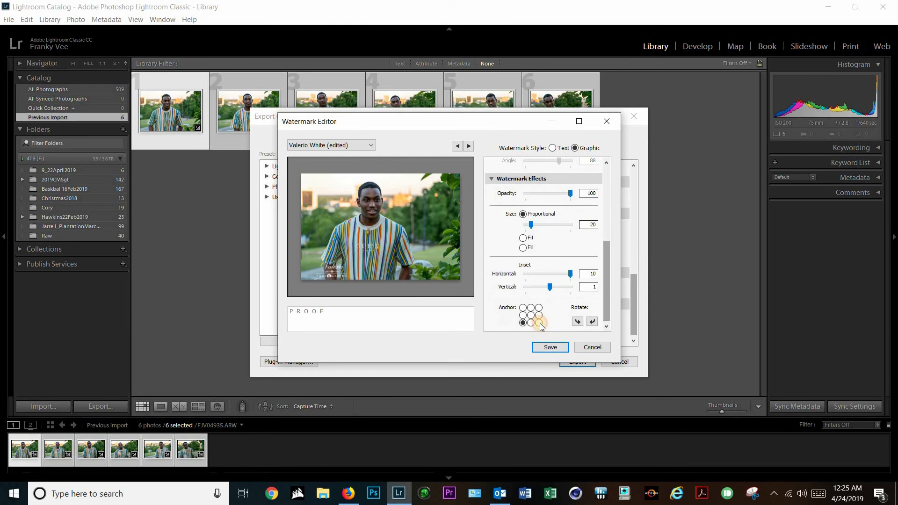
pyautogui.click(539, 324)
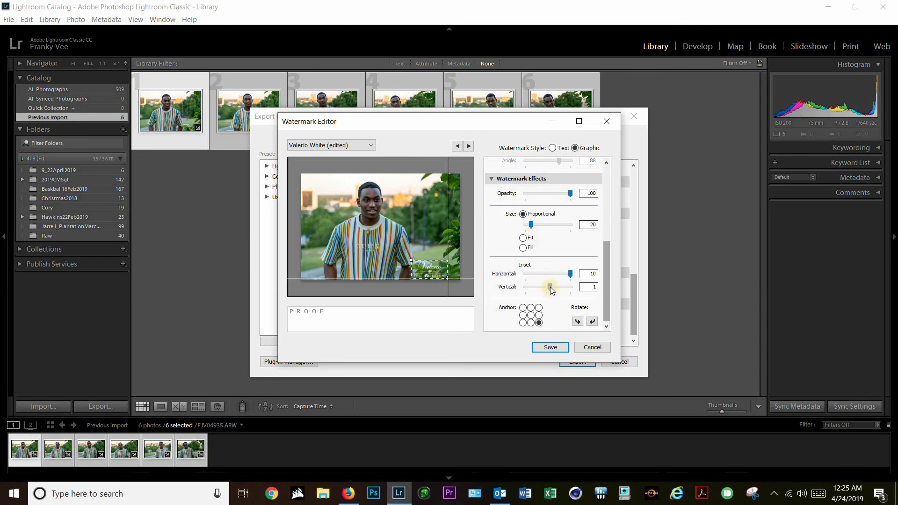
pyautogui.moveTo(551, 288); pyautogui.dragTo(549, 284)
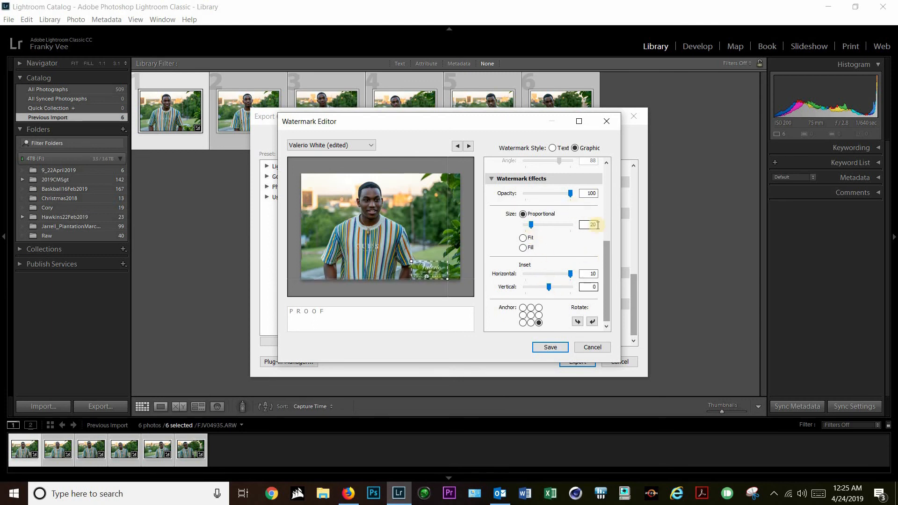
pyautogui.moveTo(608, 281); pyautogui.dragTo(550, 279)
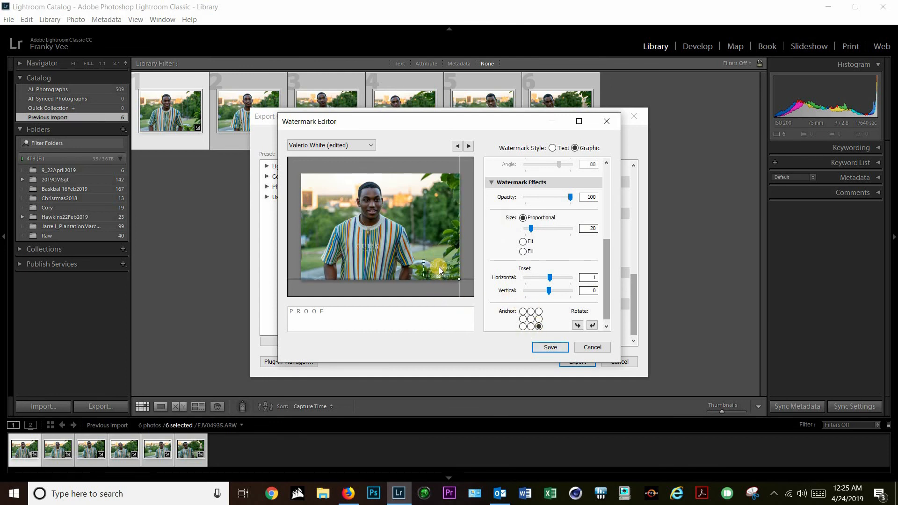
# - Save the edited watermark as a new preset named "Valerio Right Corner"
pyautogui.click(545, 347)
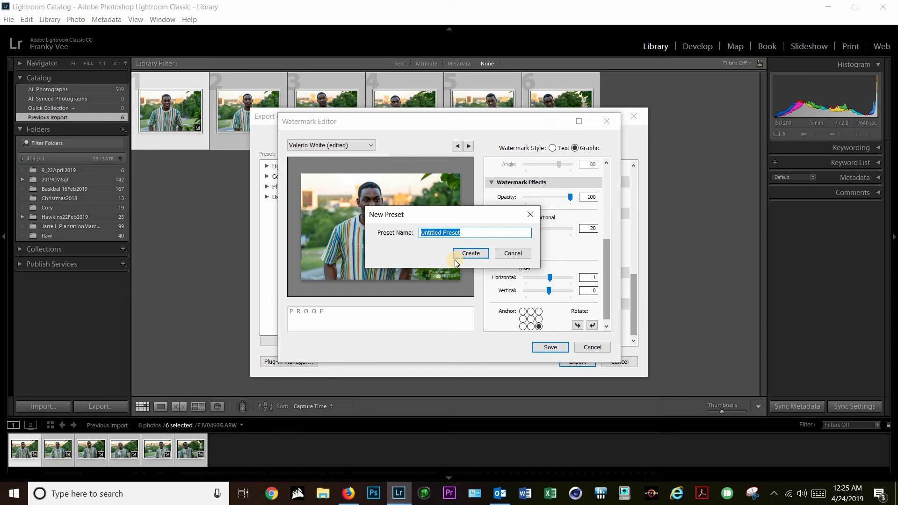
pyautogui.write('Valerio Right Corner')
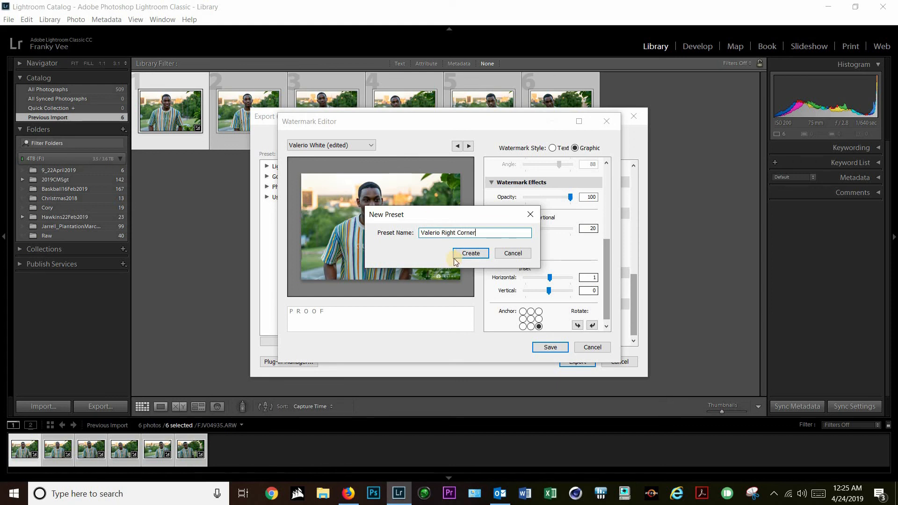
pyautogui.click(466, 254)
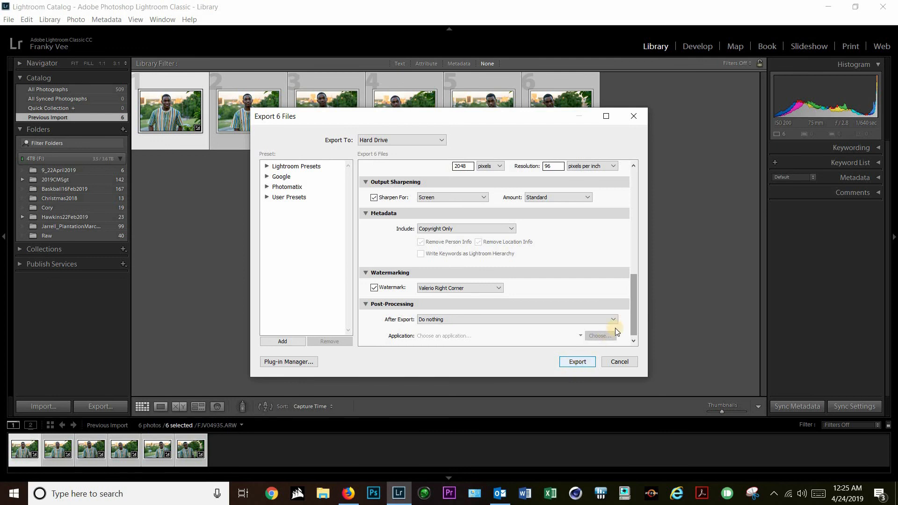
# - Export the six photos with the Valerio Right Corner watermark, overwriting the existing JPEG files
pyautogui.moveTo(631, 319)
pyautogui.mouseDown()
pyautogui.moveTo(652, 185)
pyautogui.moveTo(639, 198)
pyautogui.moveTo(637, 306)
pyautogui.mouseUp()
pyautogui.click(634, 196)
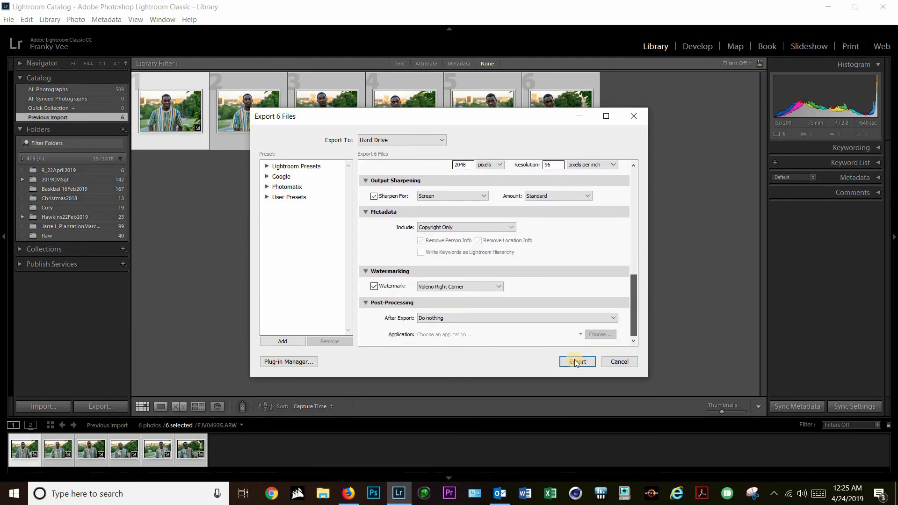
pyautogui.click(573, 363)
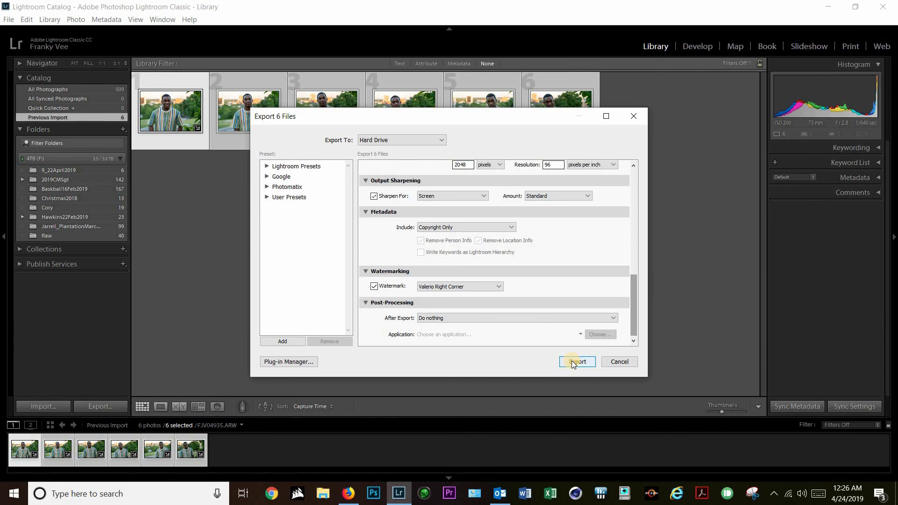
pyautogui.click(573, 363)
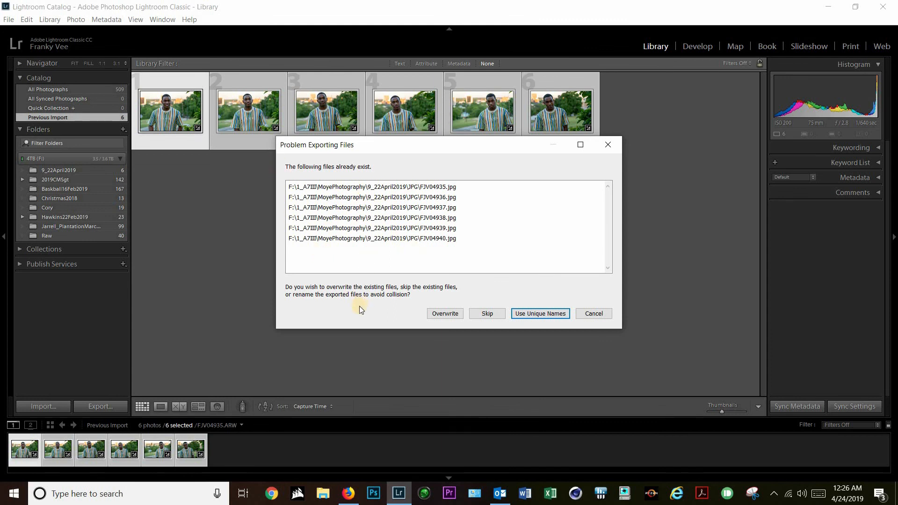
pyautogui.click(441, 314)
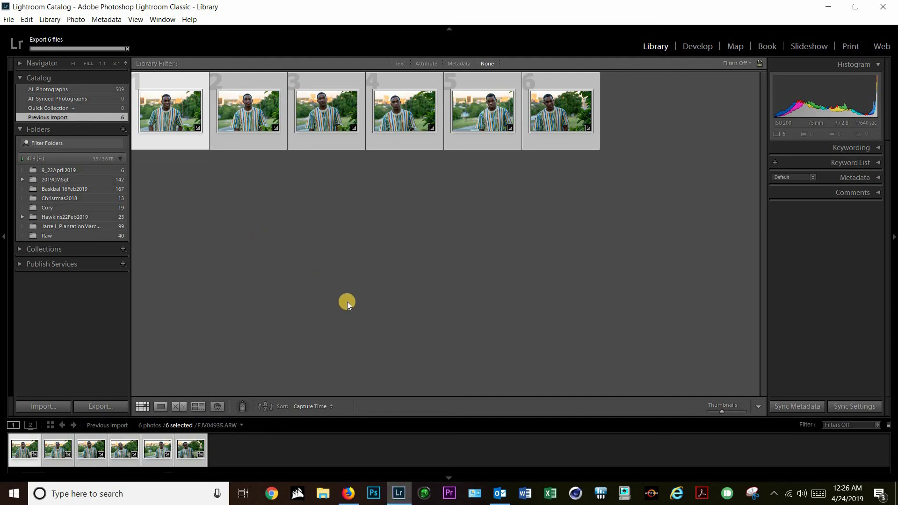
# - Switch to File Explorer and open the export folder F:\1_A7III\MoyePhotography\9_22April2019\JPG
pyautogui.click(330, 499)
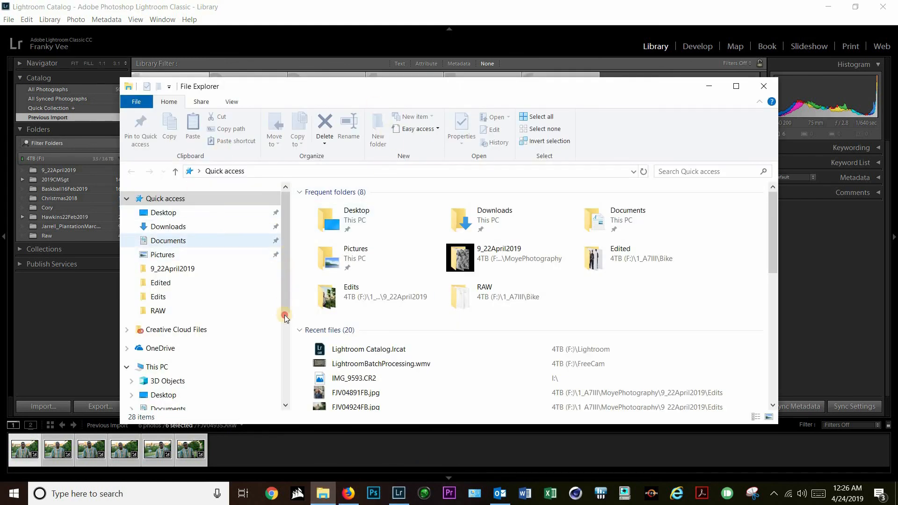
pyautogui.scroll(-4, 208, 351)
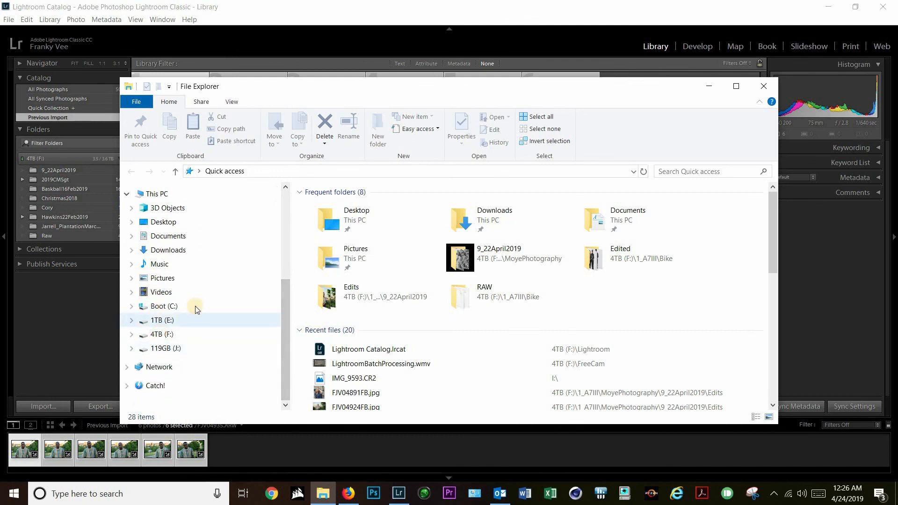
pyautogui.click(187, 334)
pyautogui.doubleClick(336, 232)
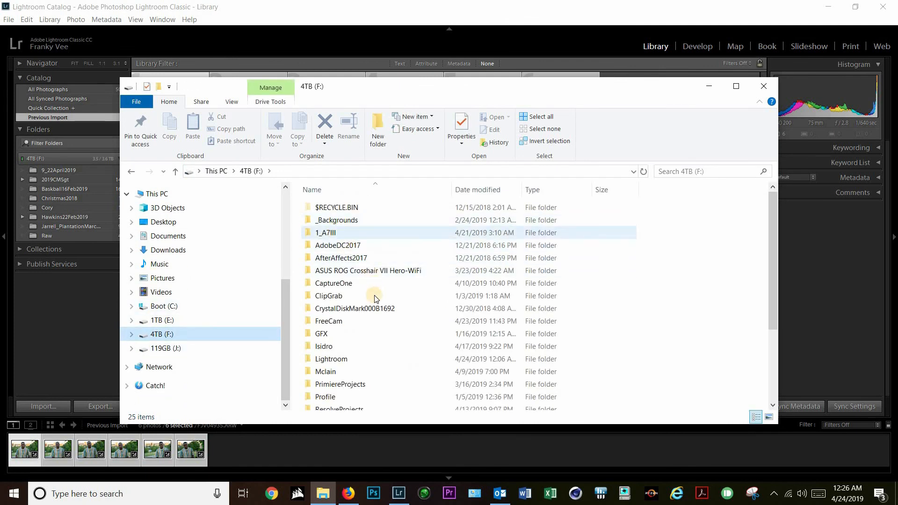
pyautogui.scroll(-4, 344, 304)
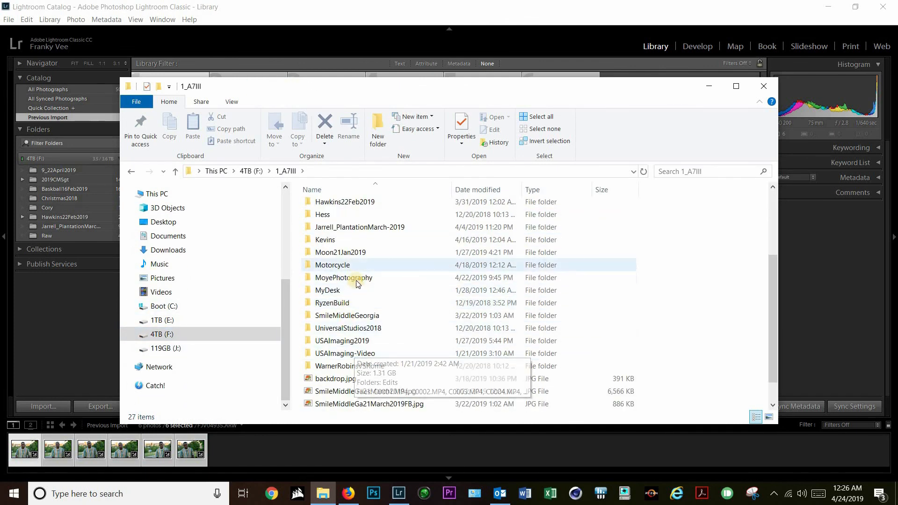
pyautogui.doubleClick(344, 278)
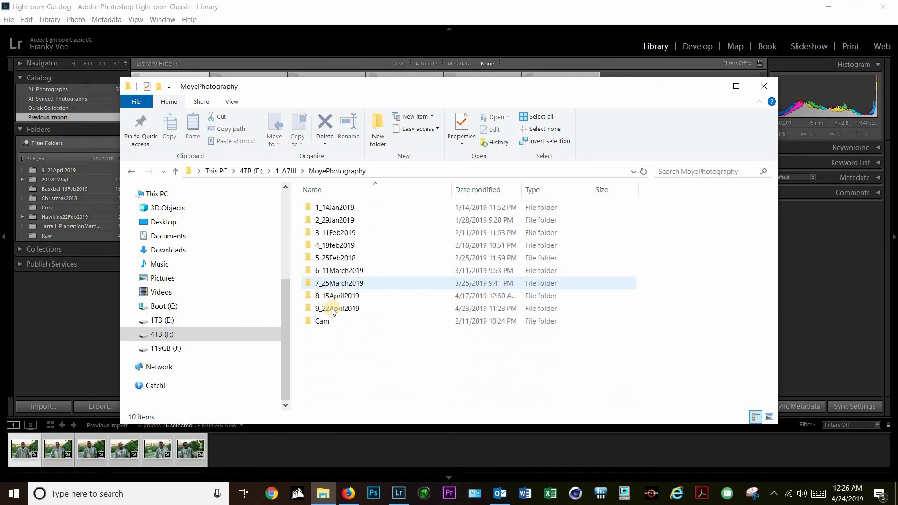
pyautogui.doubleClick(331, 309)
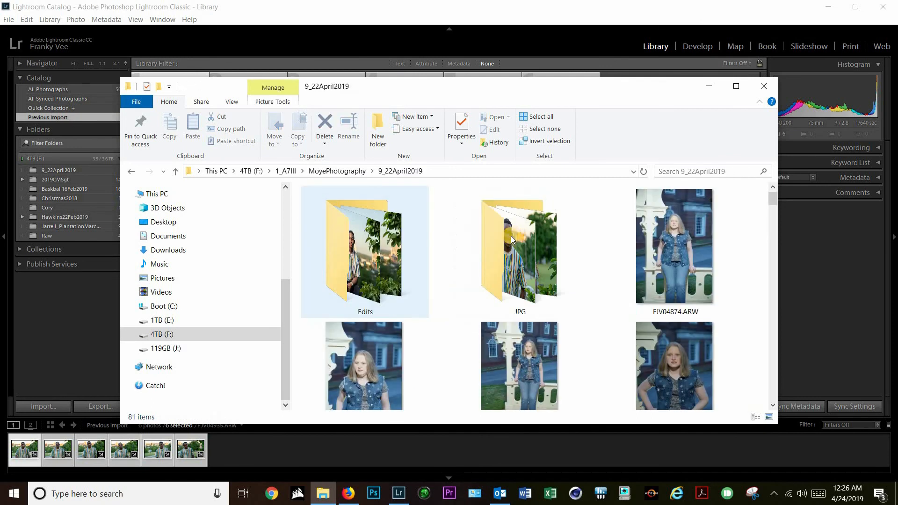
pyautogui.doubleClick(516, 237)
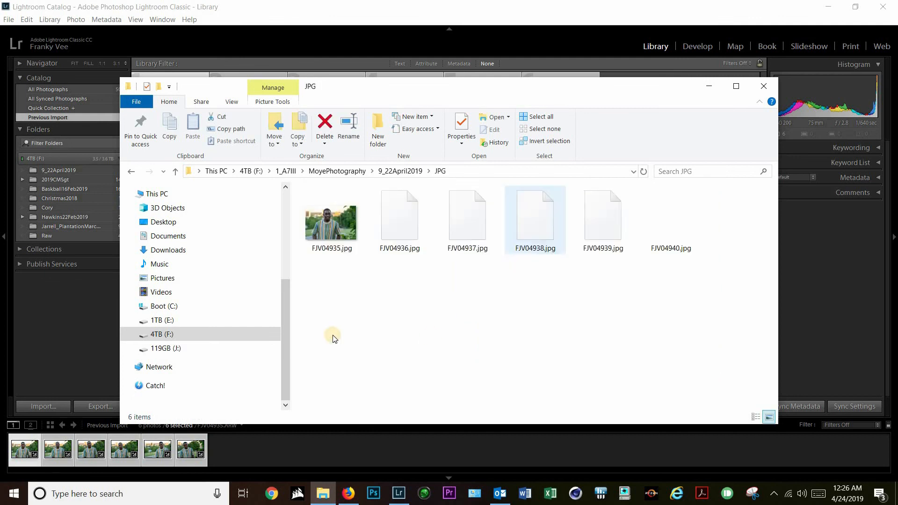
# - View the exported photos one after another from FJV04935.jpg to check the watermark, and close the viewer and the folder window
pyautogui.doubleClick(330, 226)
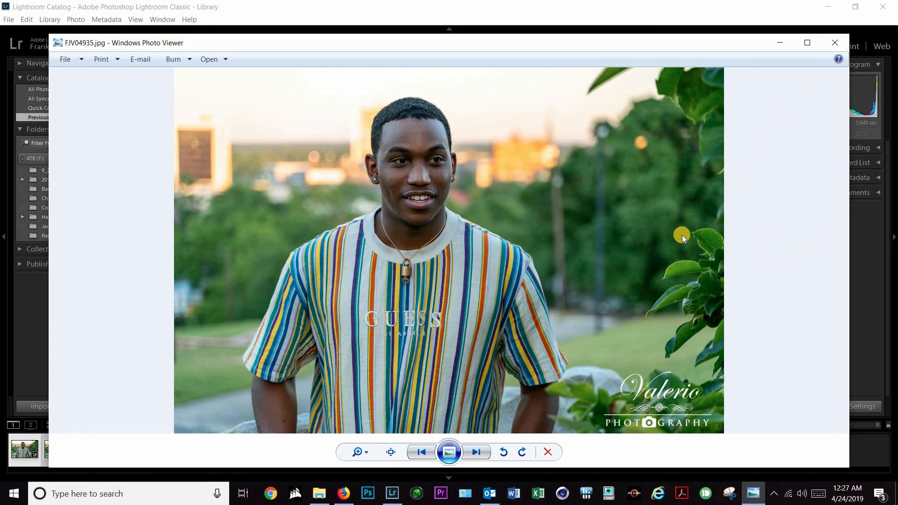
pyautogui.click(477, 452)
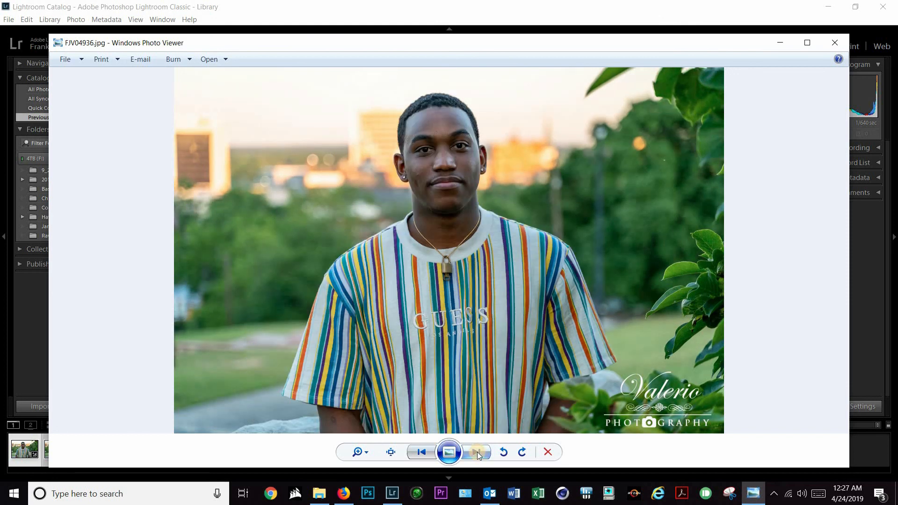
pyautogui.click(477, 452)
pyautogui.click(477, 452)
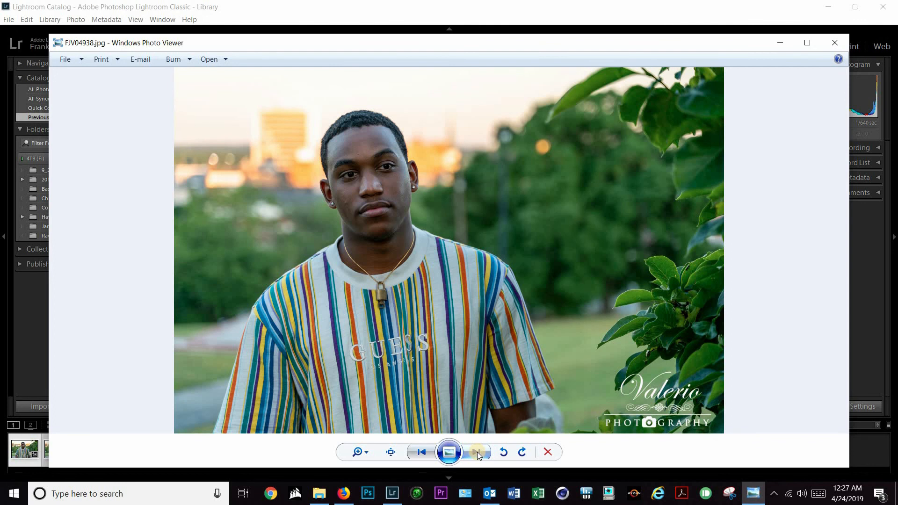
pyautogui.click(477, 452)
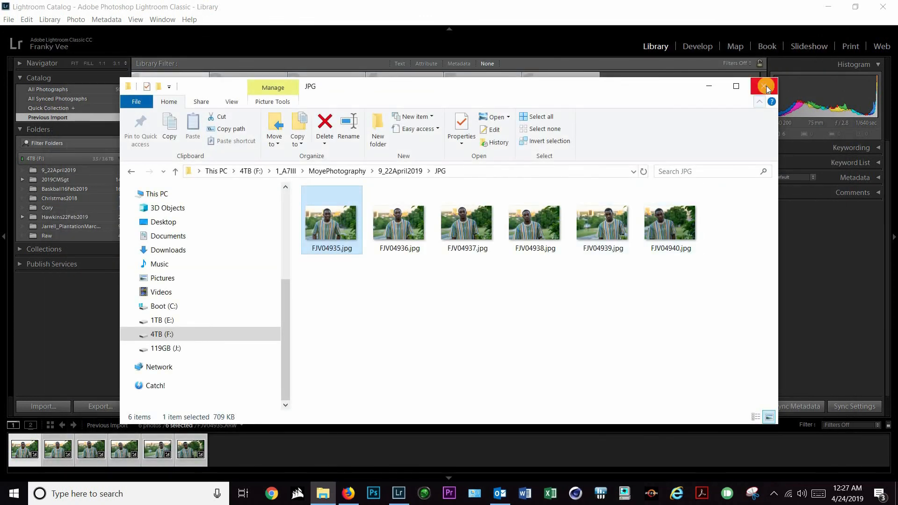
pyautogui.click(766, 88)
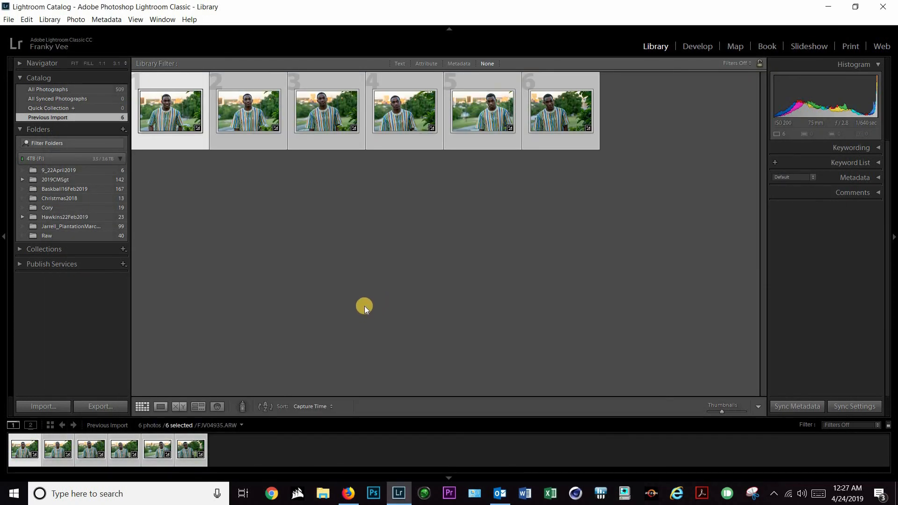